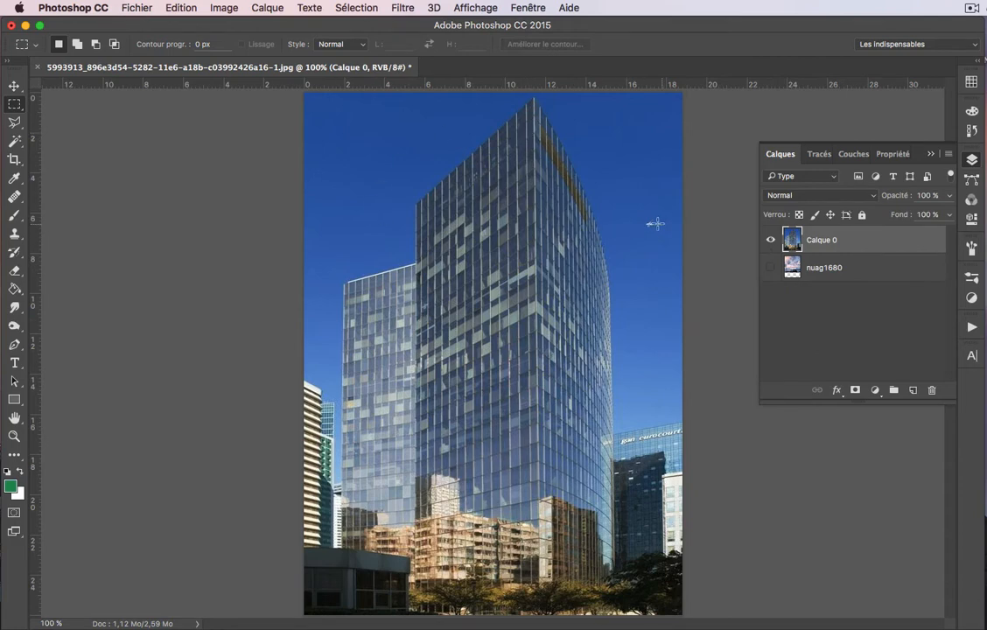
# - Show the cloud layer nuag1680, compare it with Calque 0, and leave both layers visible with Calque 0 active
pyautogui.click(771, 241)
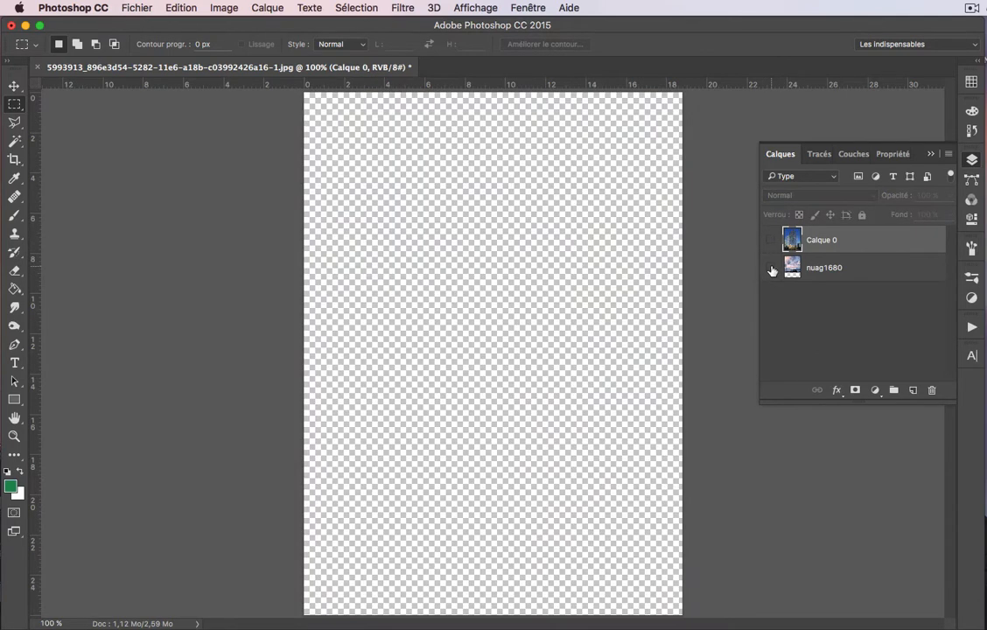
pyautogui.click(771, 268)
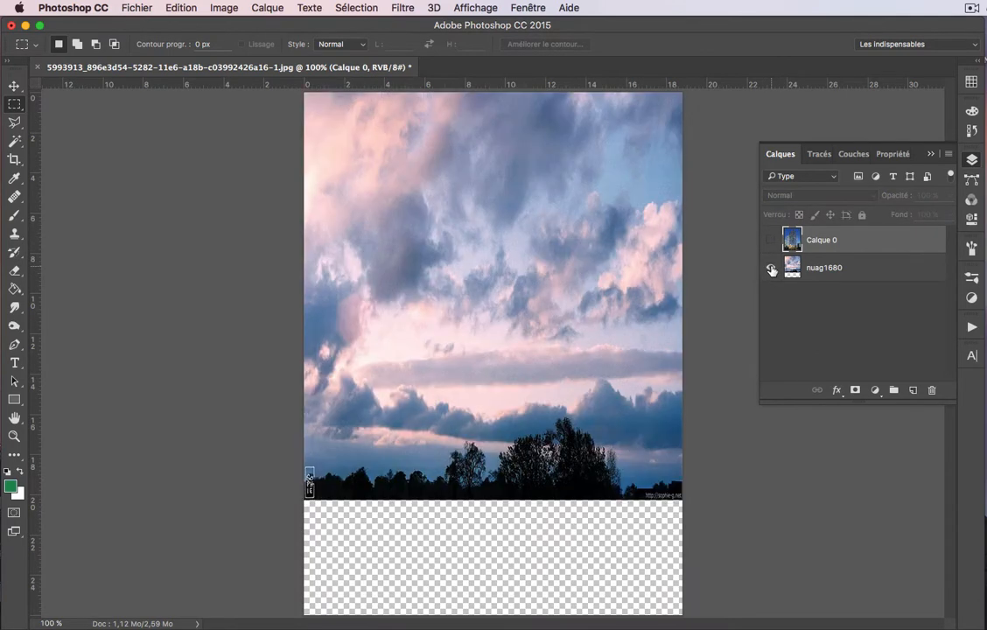
pyautogui.click(824, 269)
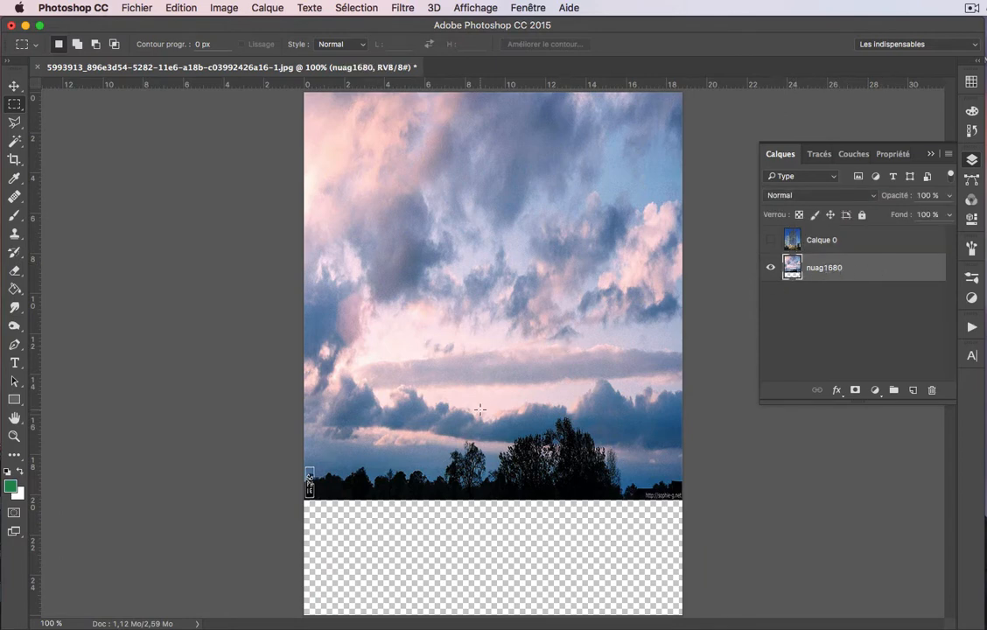
pyautogui.click(771, 242)
pyautogui.click(832, 242)
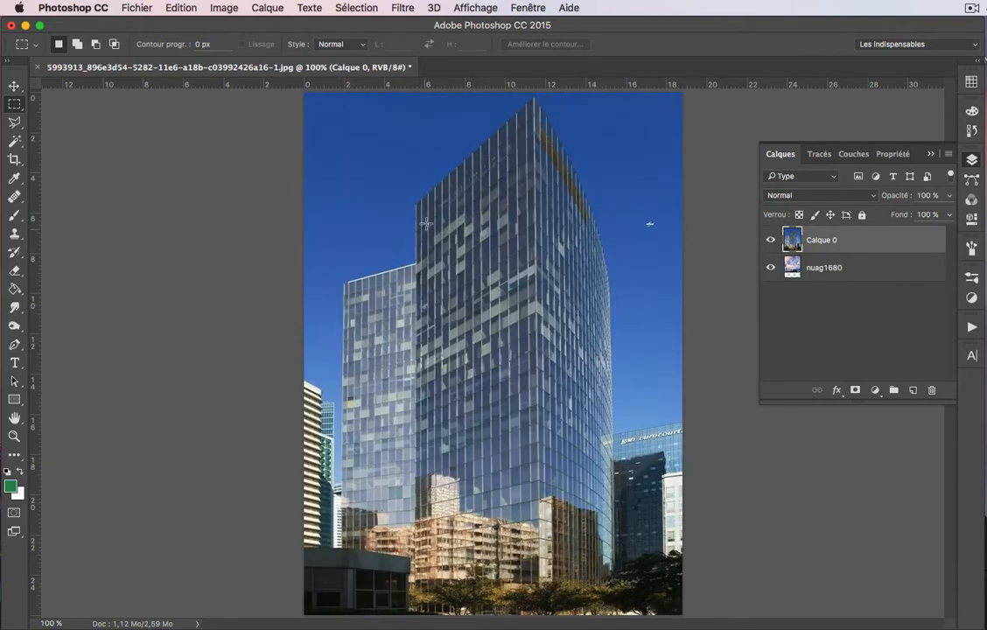
pyautogui.click(772, 243)
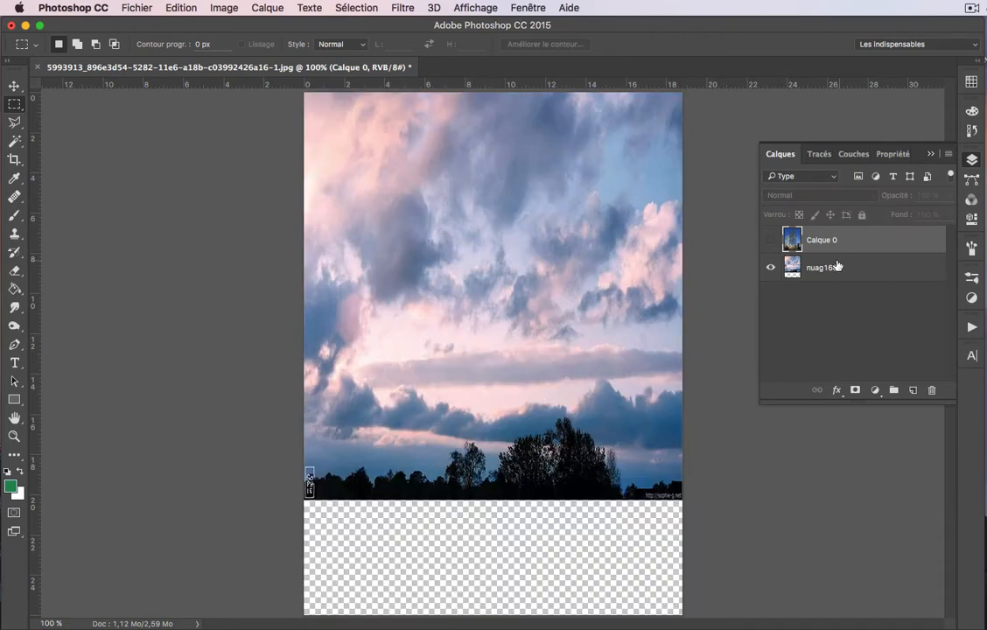
pyautogui.click(771, 241)
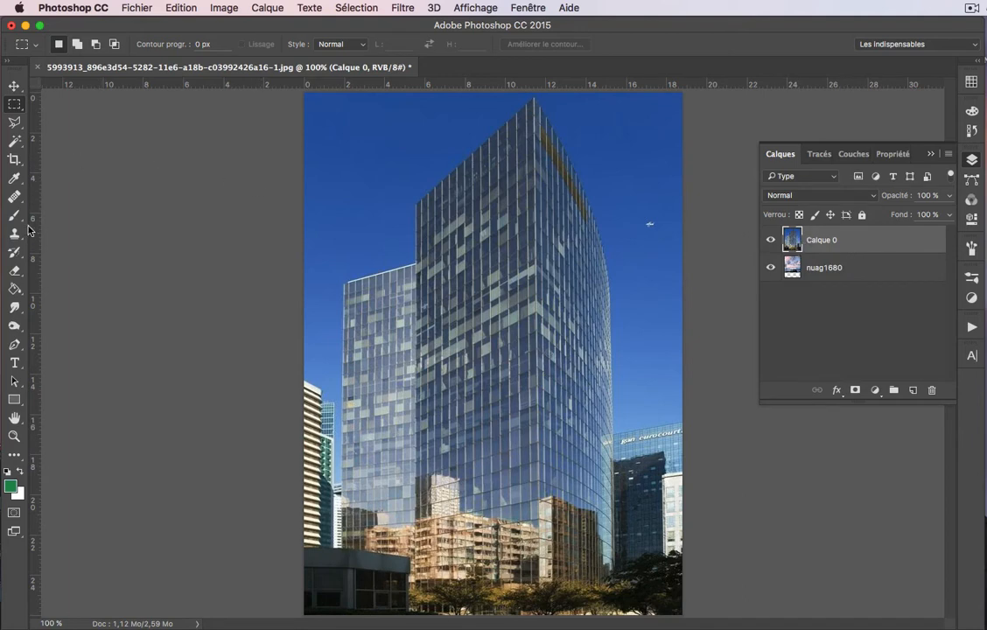
# - Select the blue sky around the buildings with the Magic Wand at tolerance 32, adding the lower areas and the narrow gap between buildings
pyautogui.click(15, 143)
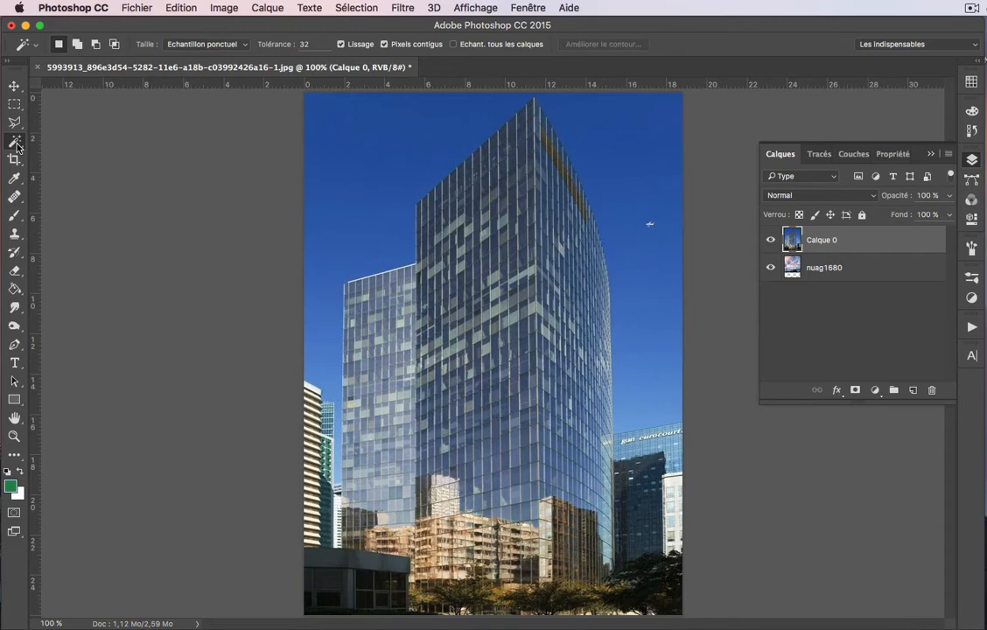
pyautogui.click(349, 168)
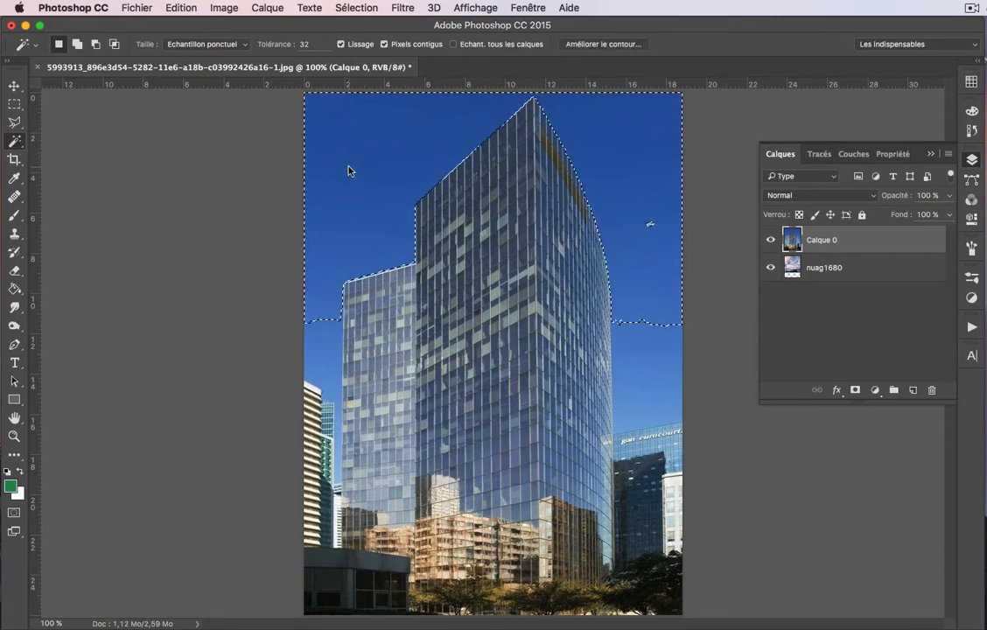
pyautogui.press('shift')
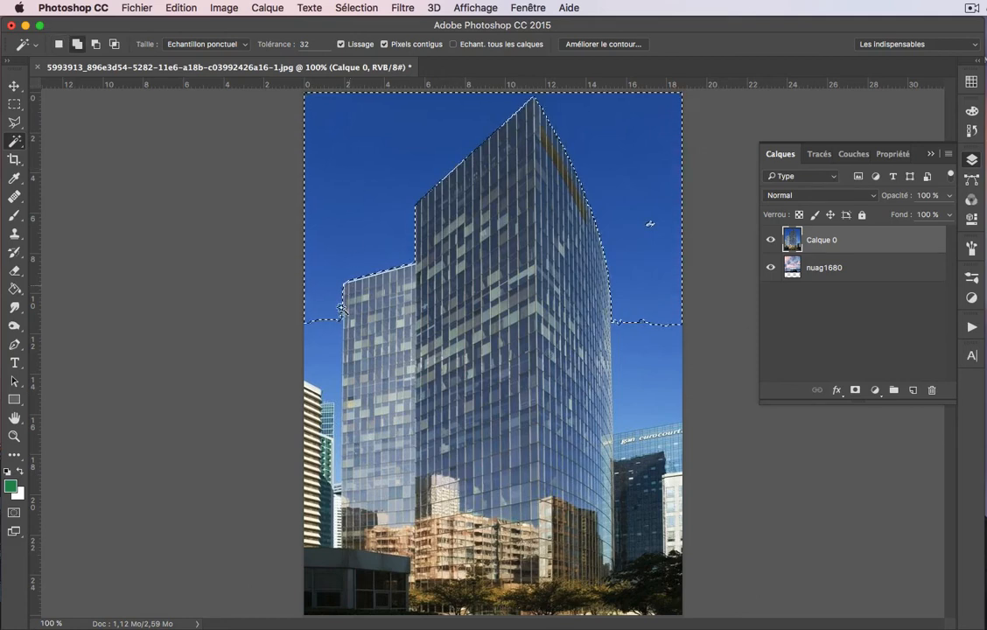
pyautogui.click(333, 342)
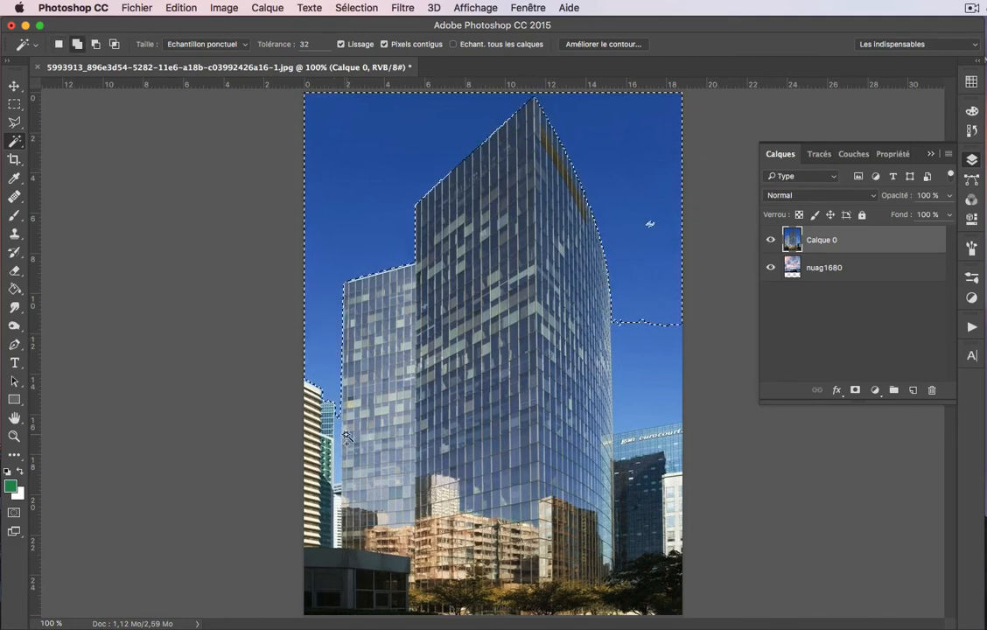
pyautogui.click(339, 433)
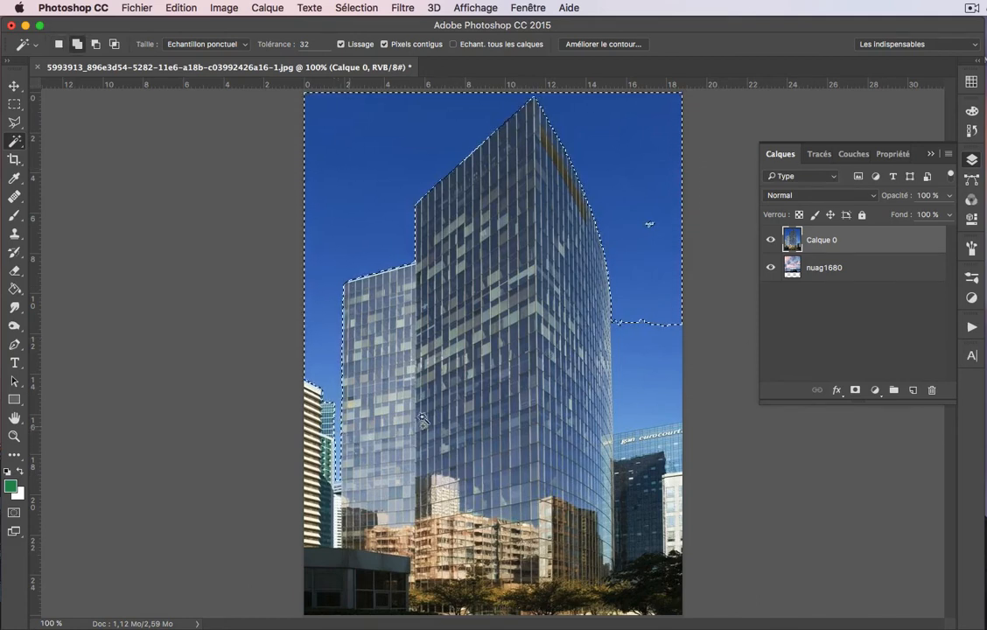
pyautogui.click(654, 369)
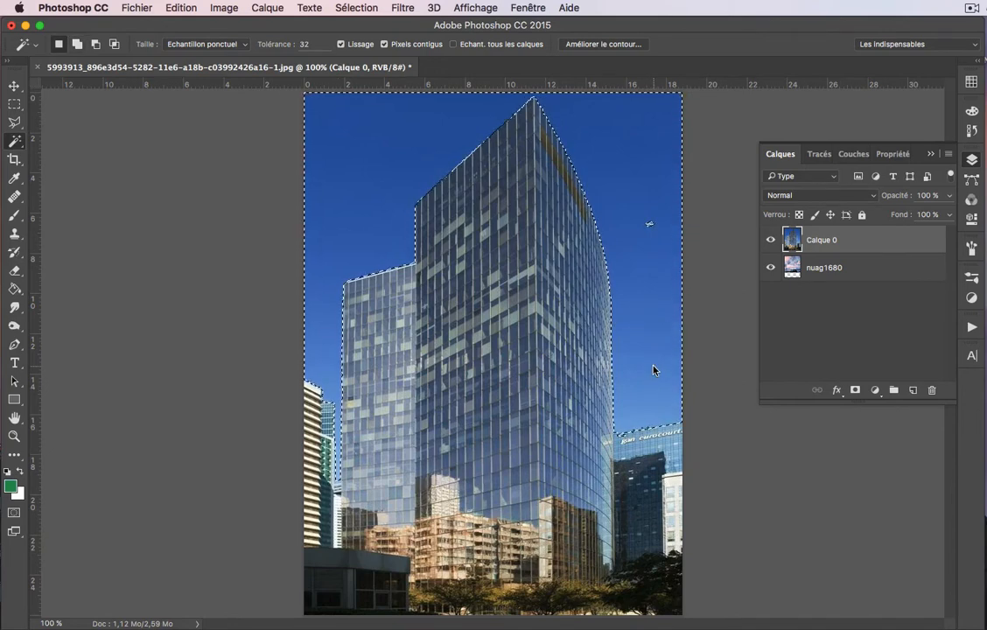
pyautogui.press('shift')
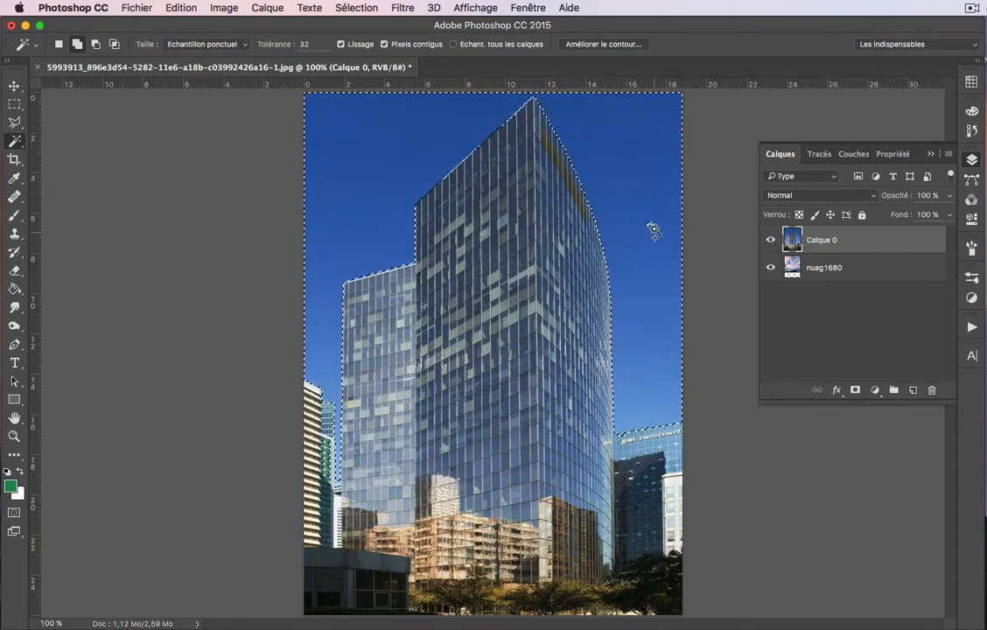
# - Add the small airplane to the sky selection by outlining it with the freehand Lasso
pyautogui.click(17, 127)
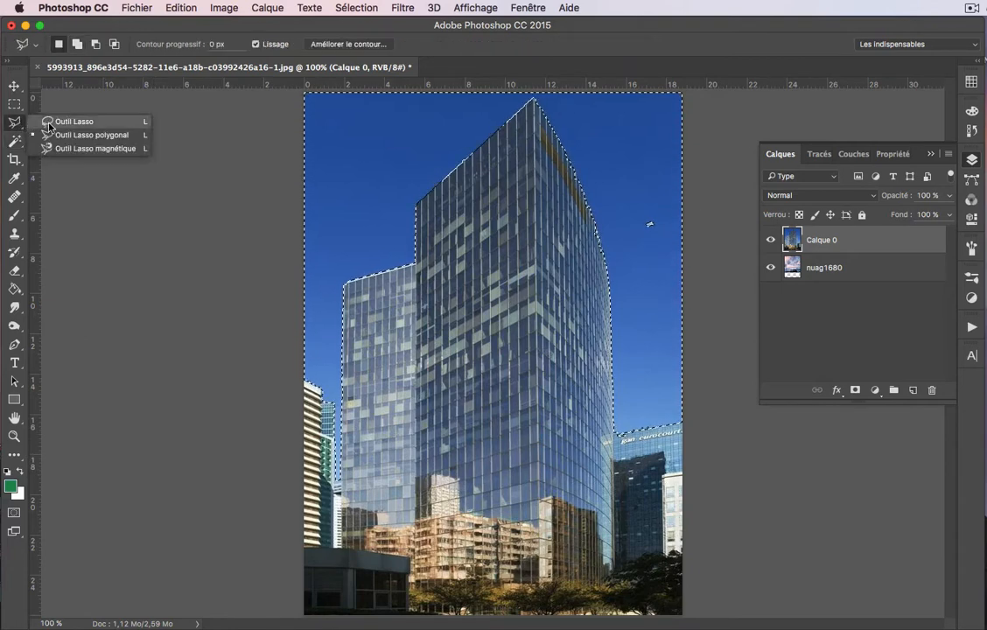
pyautogui.click(49, 122)
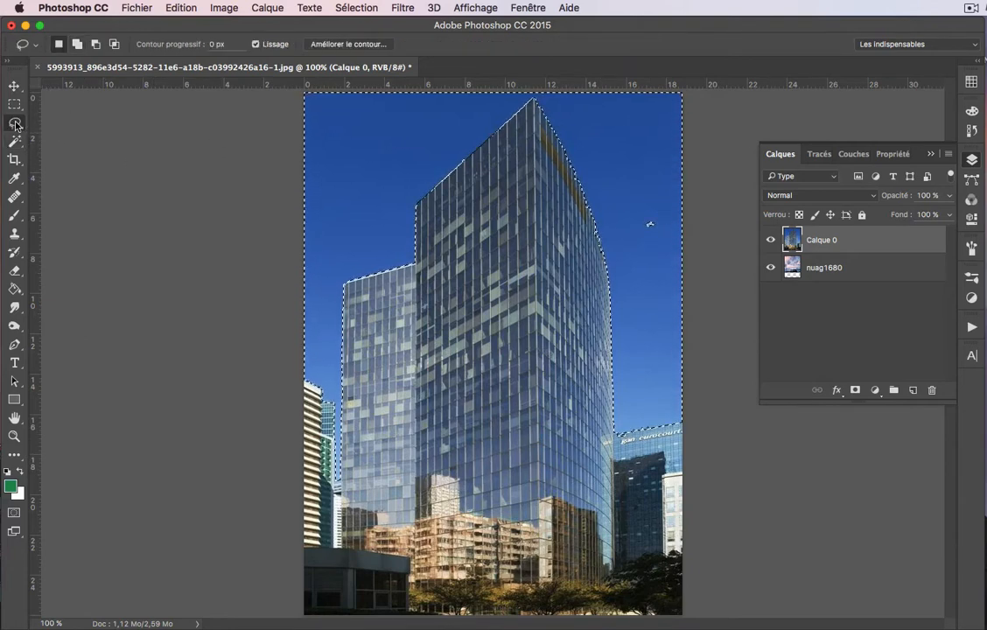
pyautogui.press('shift')
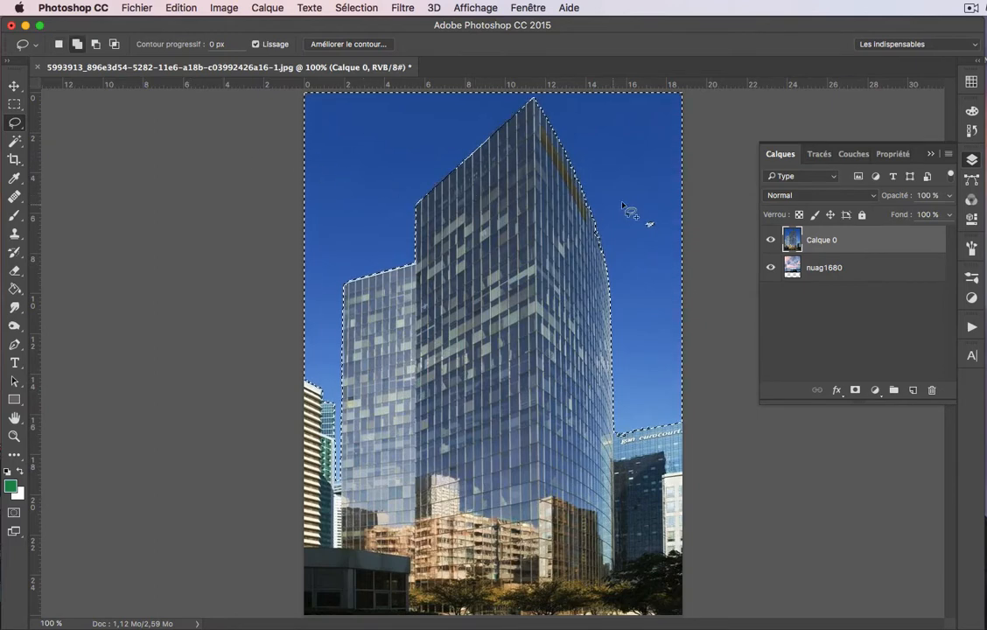
pyautogui.moveTo(646, 204)
pyautogui.mouseDown()
pyautogui.moveTo(636, 235)
pyautogui.moveTo(654, 248)
pyautogui.moveTo(654, 206)
pyautogui.mouseUp()
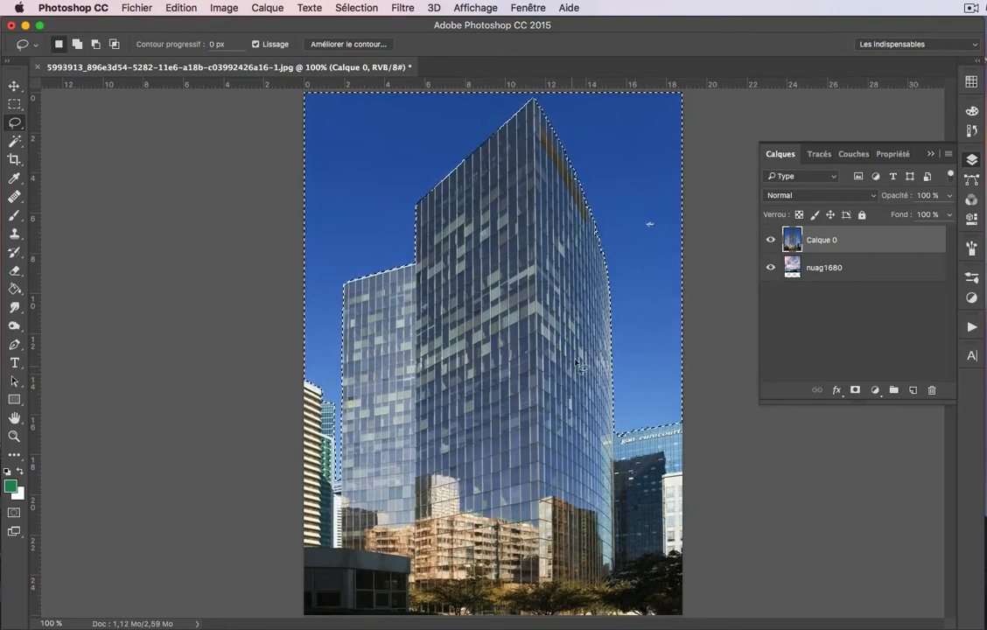
# - Examine the selection's edges along the towers and neighbouring buildings at 200% magnification
pyautogui.press('super+equal')
pyautogui.moveTo(464, 313); pyautogui.dragTo(534, 338)
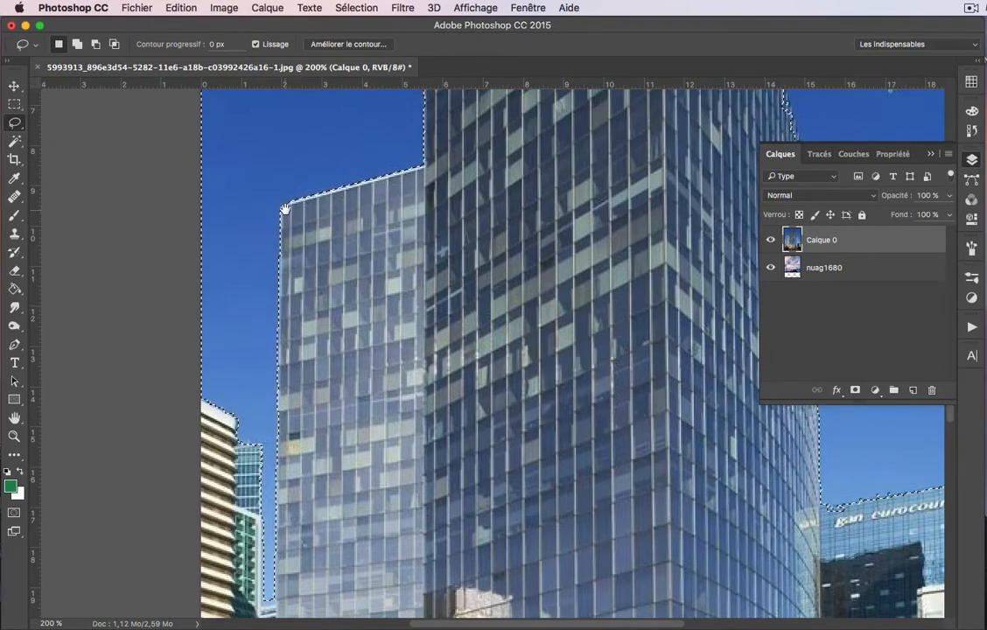
pyautogui.moveTo(458, 328); pyautogui.dragTo(443, 448)
pyautogui.scroll(7, 443, 448)
pyautogui.hscroll(1, 443, 449)
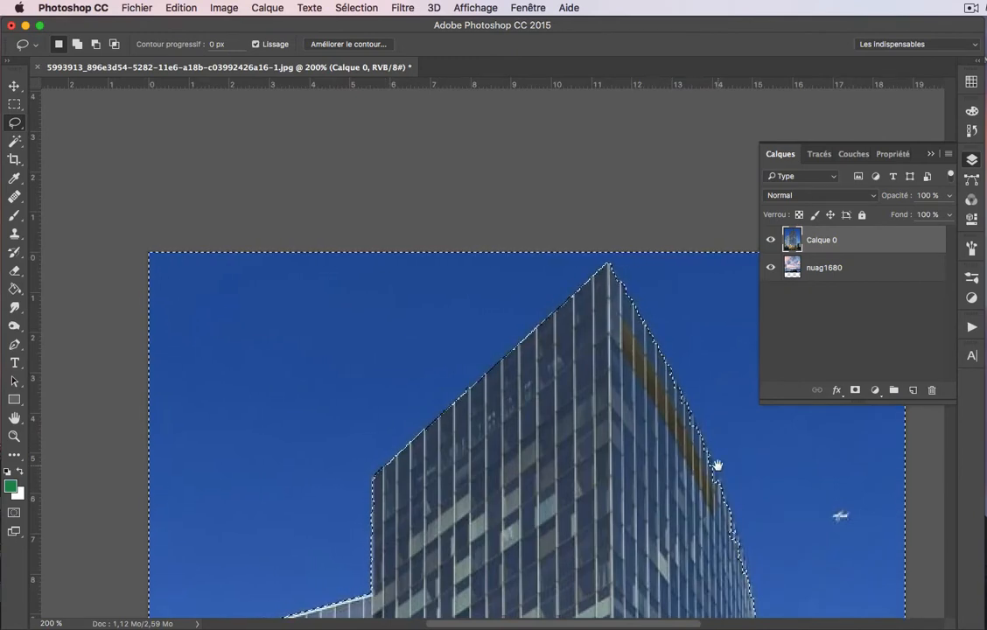
pyautogui.moveTo(705, 511); pyautogui.dragTo(600, 348)
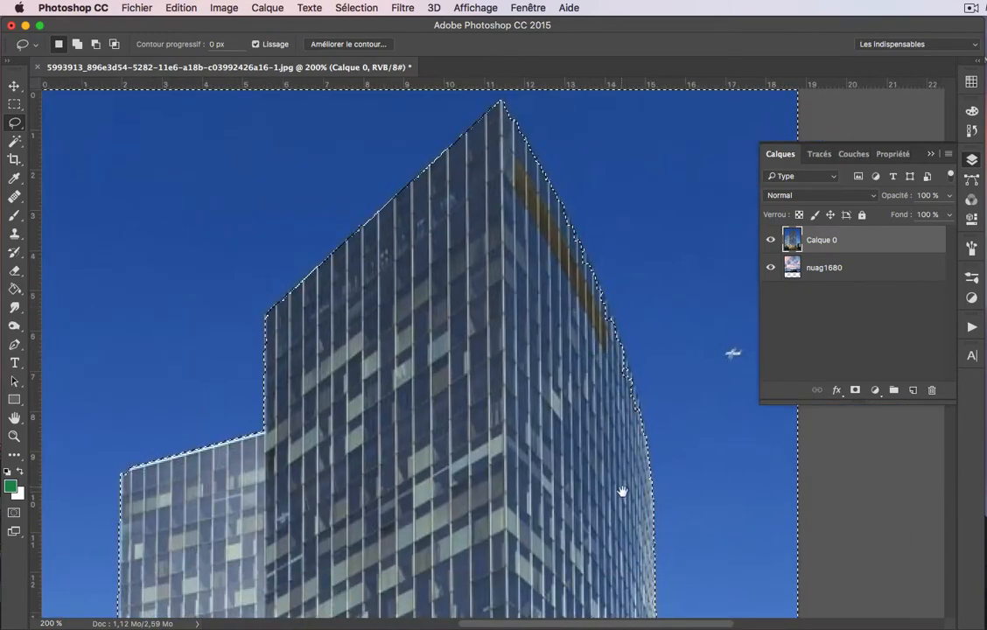
pyautogui.moveTo(624, 491); pyautogui.dragTo(584, 336)
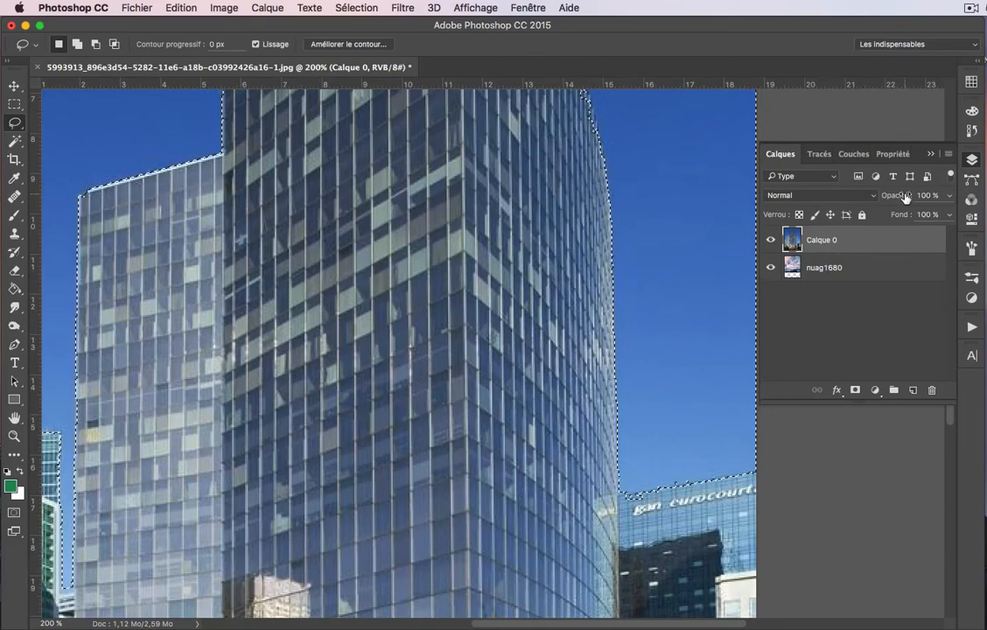
pyautogui.click(929, 154)
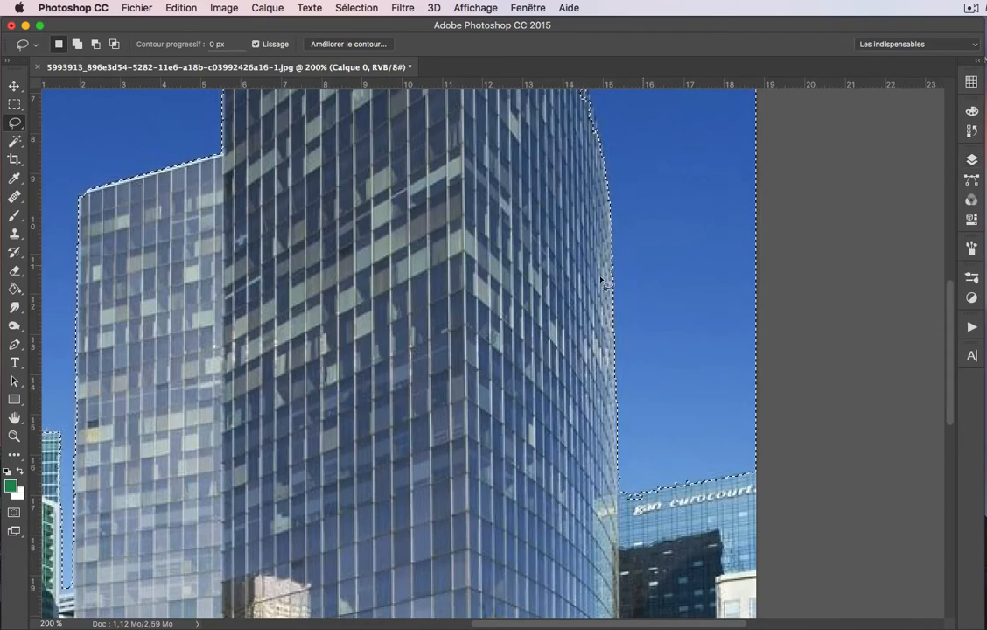
pyautogui.moveTo(511, 335); pyautogui.dragTo(646, 260)
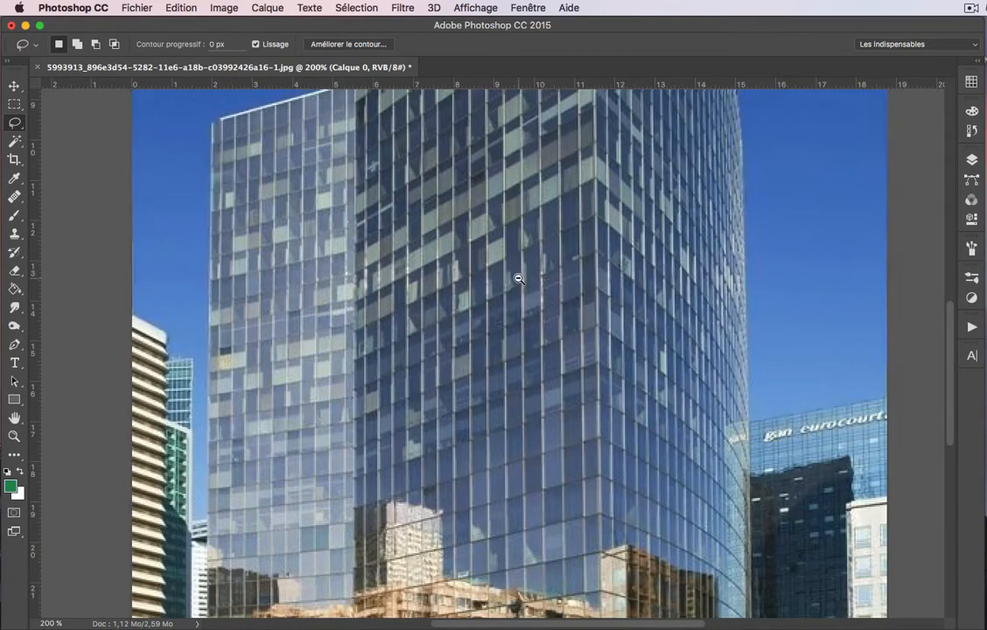
pyautogui.press('super+minus')
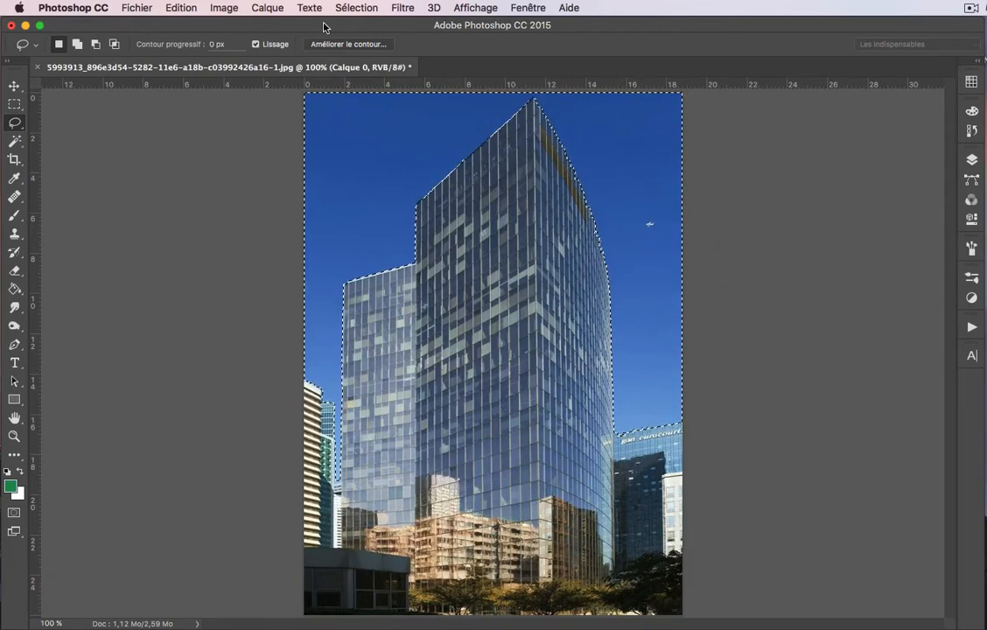
# - Invert the selection so it covers the buildings, and display it as a Quick Mask
pyautogui.click(350, 9)
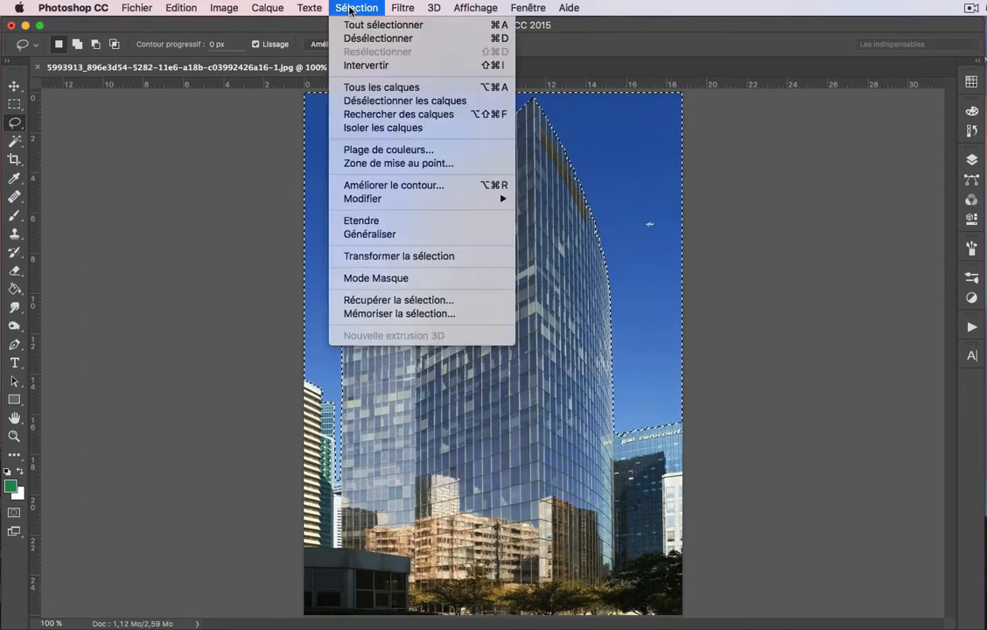
pyautogui.click(355, 65)
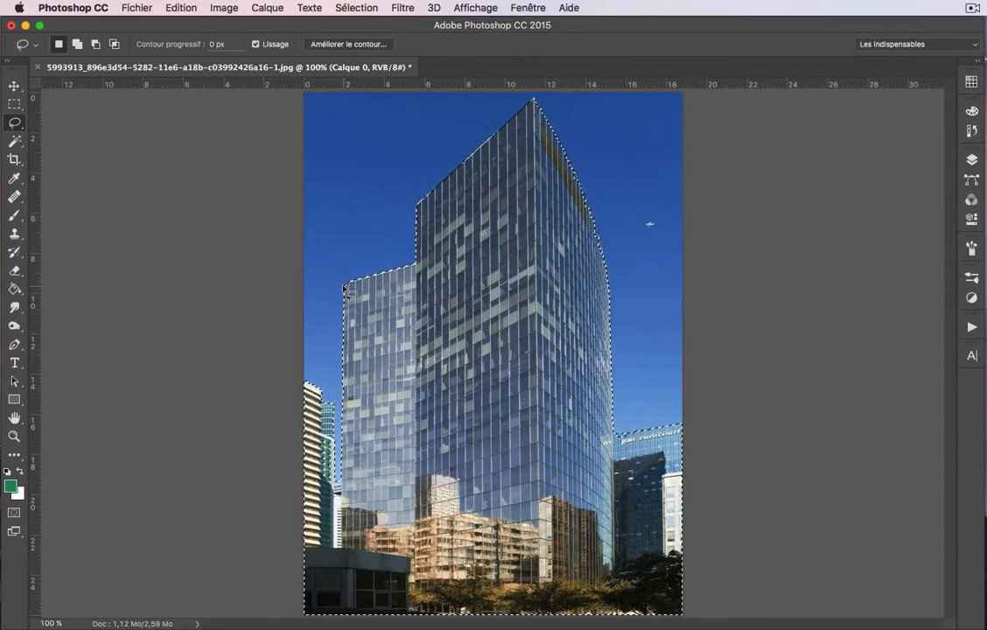
pyautogui.click(15, 514)
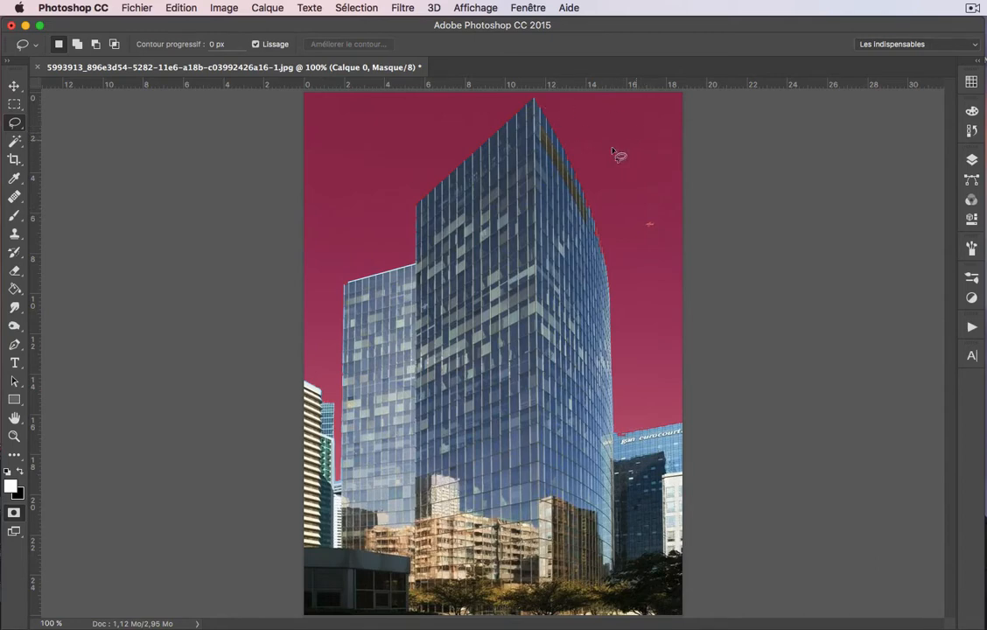
pyautogui.click(15, 517)
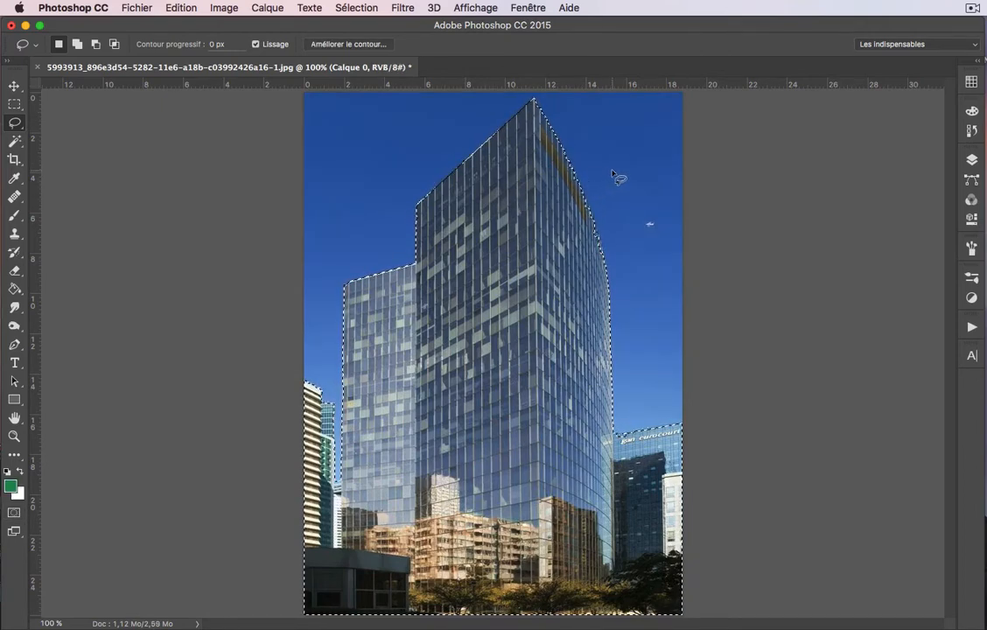
pyautogui.click(14, 514)
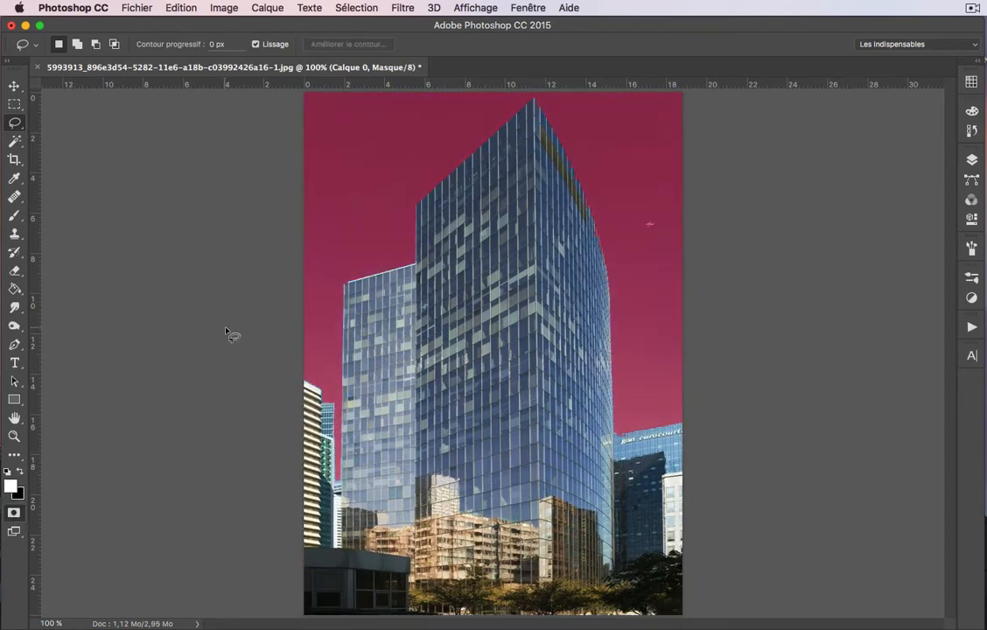
# - Examine the Quick Mask's edges along the roofs and sides of the two towers at 300% magnification
pyautogui.click(512, 246)
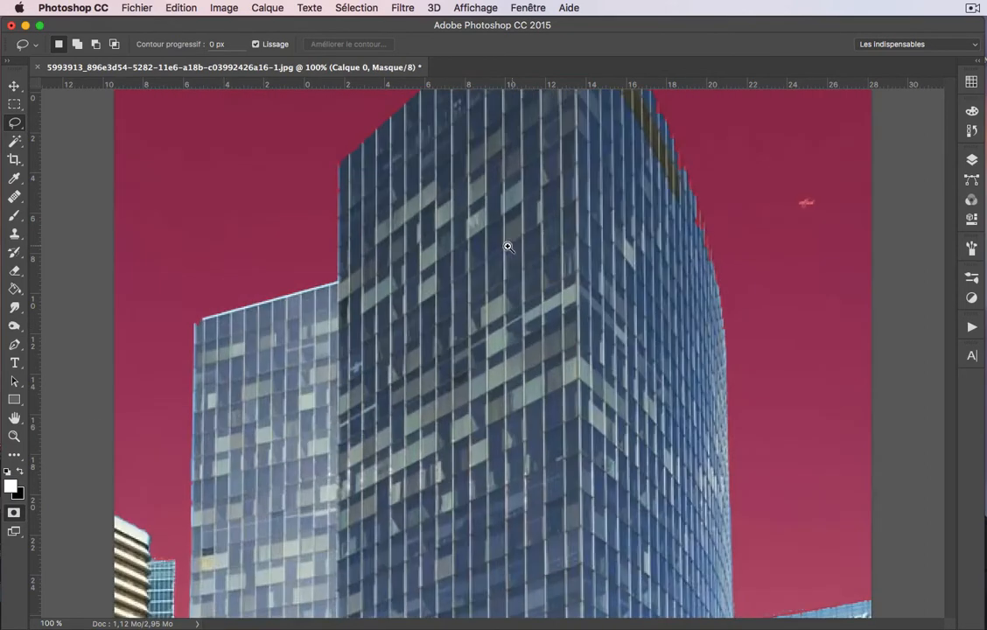
pyautogui.scroll(10, 515, 371)
pyautogui.hscroll(6, 515, 371)
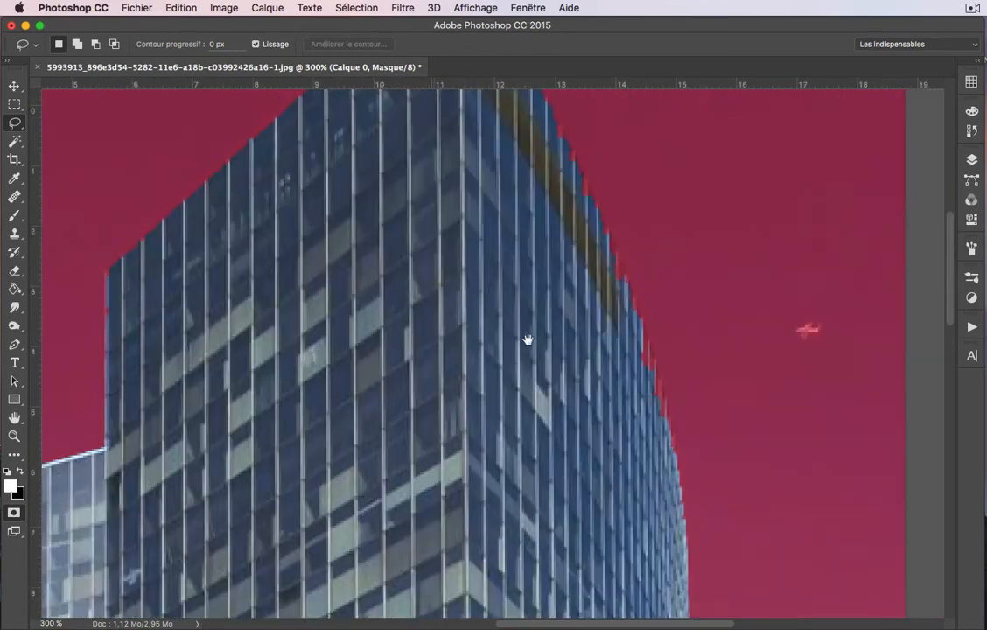
pyautogui.scroll(-2, 545, 269)
pyautogui.hscroll(-2, 544, 268)
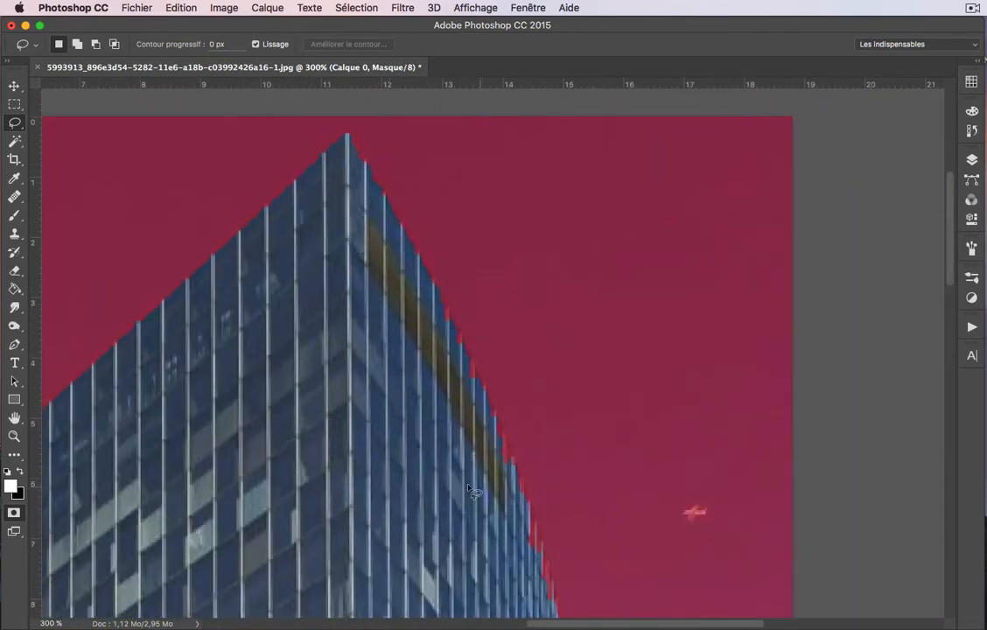
pyautogui.moveTo(403, 473); pyautogui.dragTo(639, 341)
pyautogui.moveTo(470, 393); pyautogui.dragTo(693, 331)
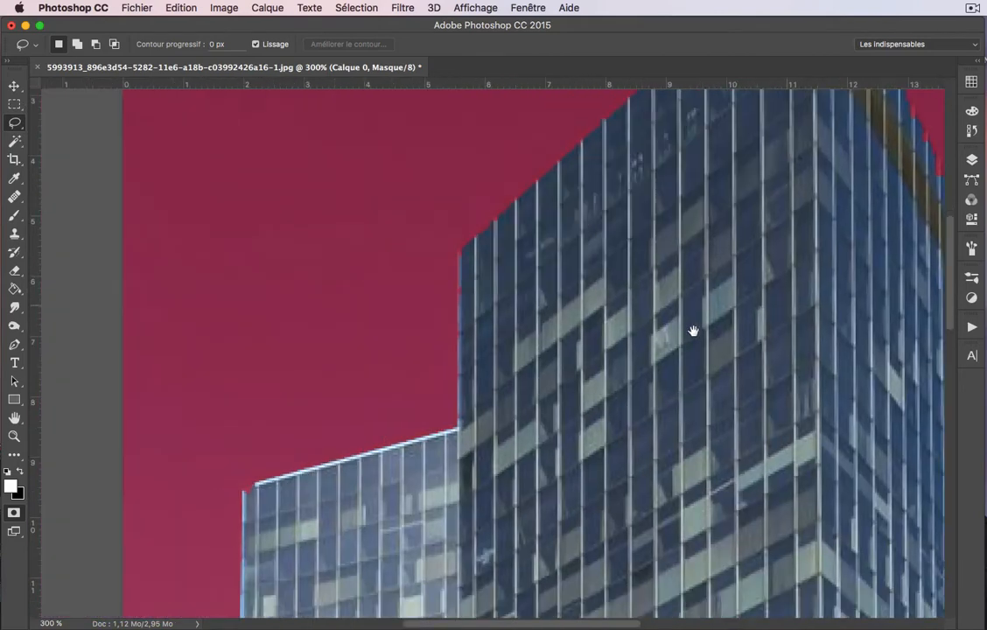
pyautogui.moveTo(594, 398); pyautogui.dragTo(650, 286)
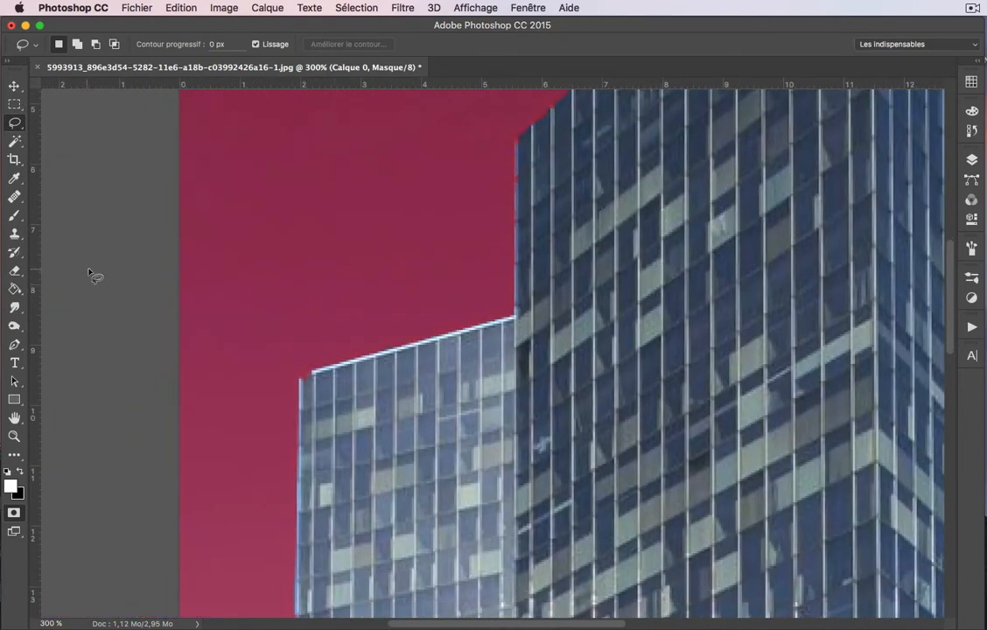
# - Switch to the Brush with black as the painting colour, and undo a test stroke across the lower tower's facade
pyautogui.click(15, 219)
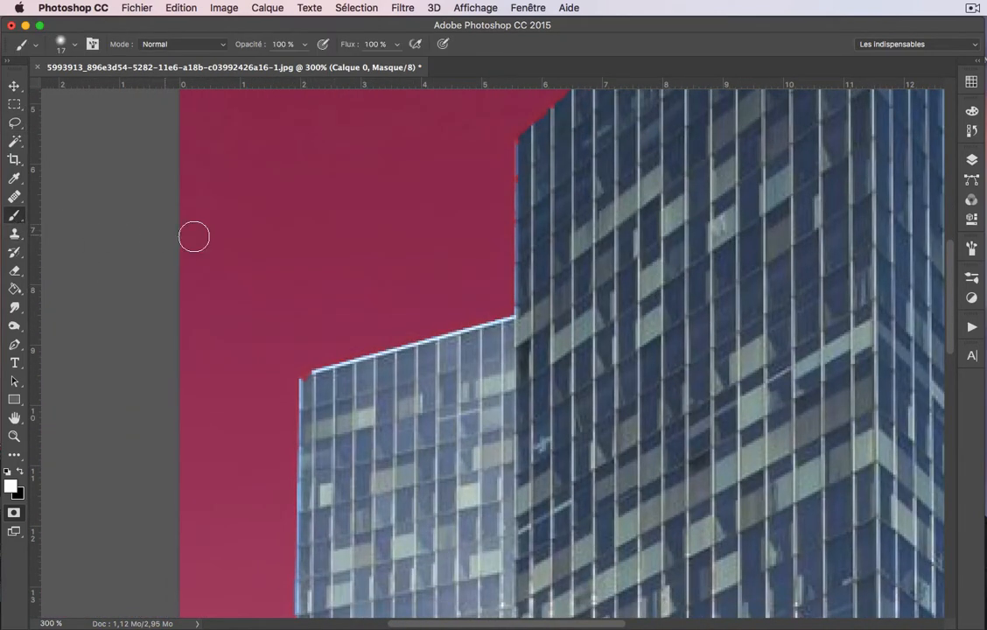
pyautogui.click(21, 474)
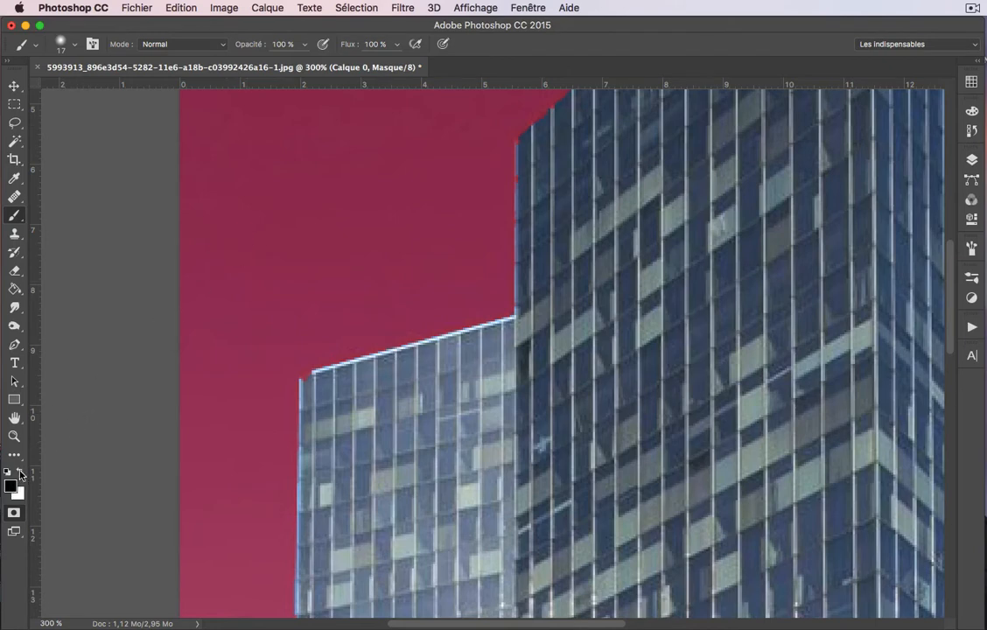
pyautogui.moveTo(337, 398); pyautogui.dragTo(427, 404)
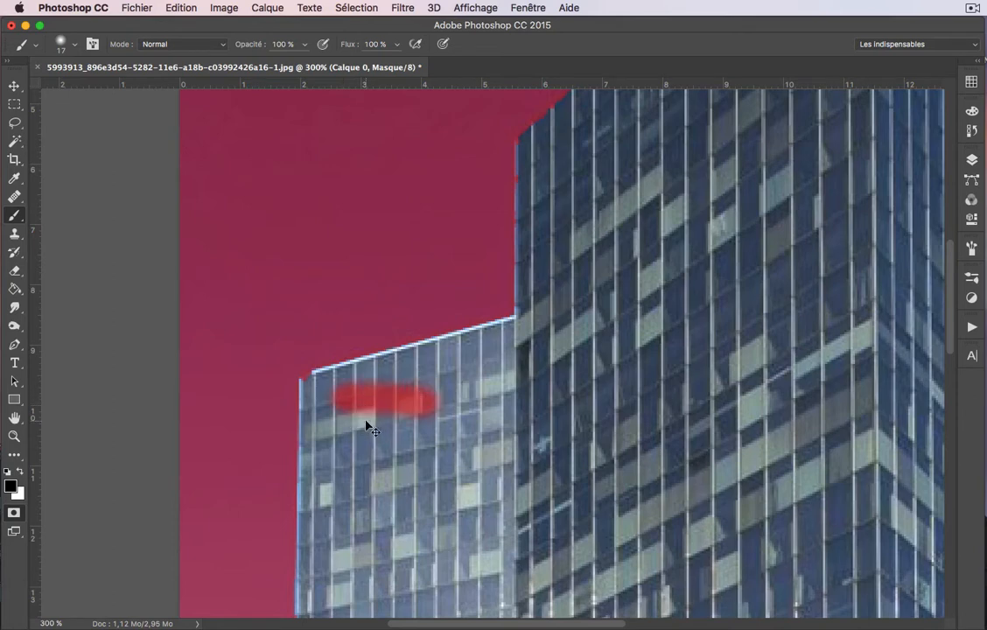
pyautogui.press('super+z')
# - Set the brush to the hard round tip with a 9 px size and 100% hardness
pyautogui.rightClick(378, 398)
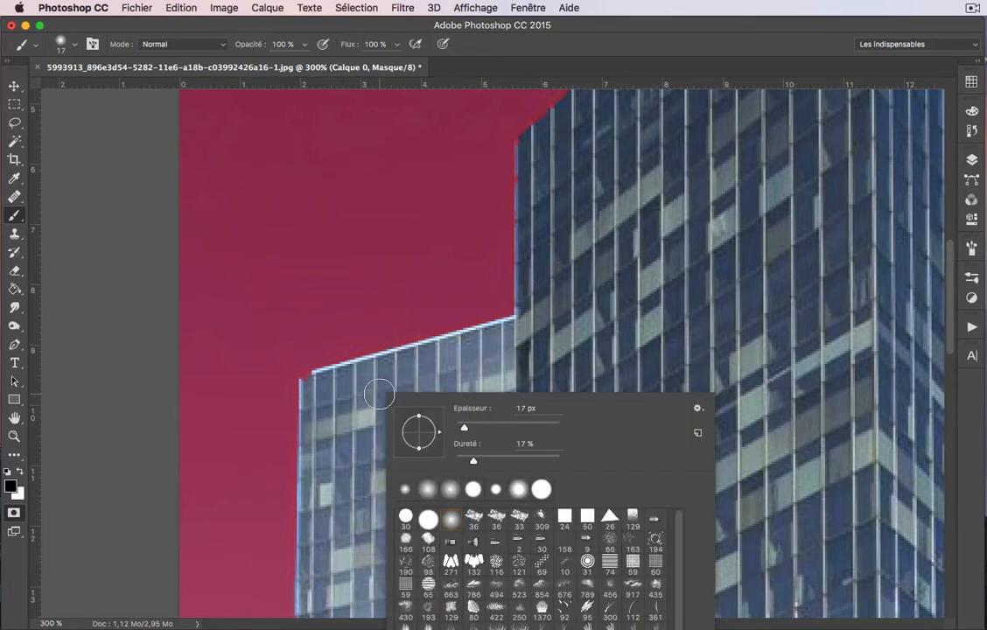
pyautogui.click(427, 520)
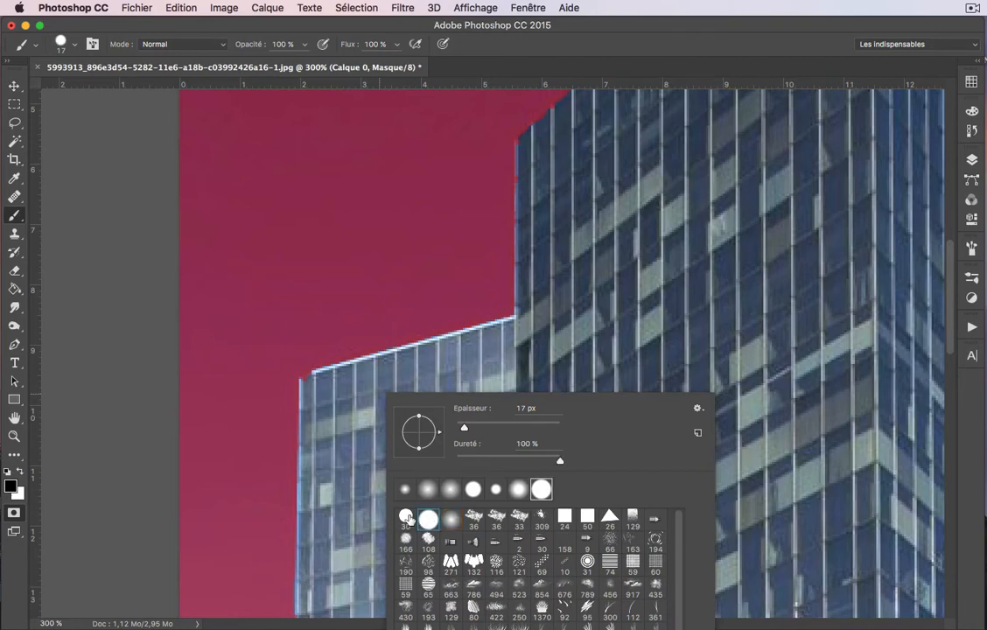
pyautogui.click(407, 518)
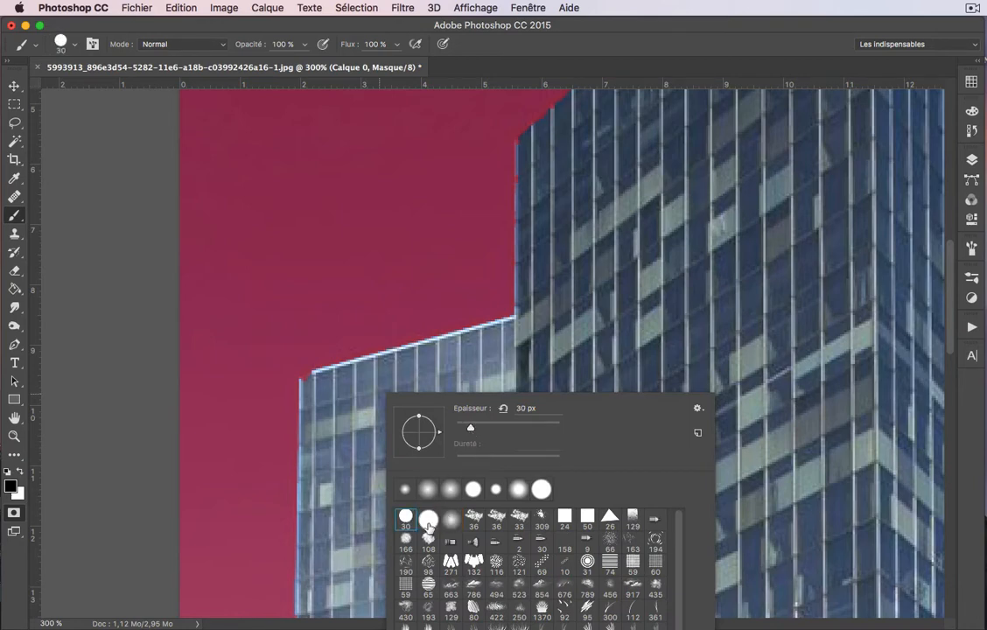
pyautogui.click(428, 523)
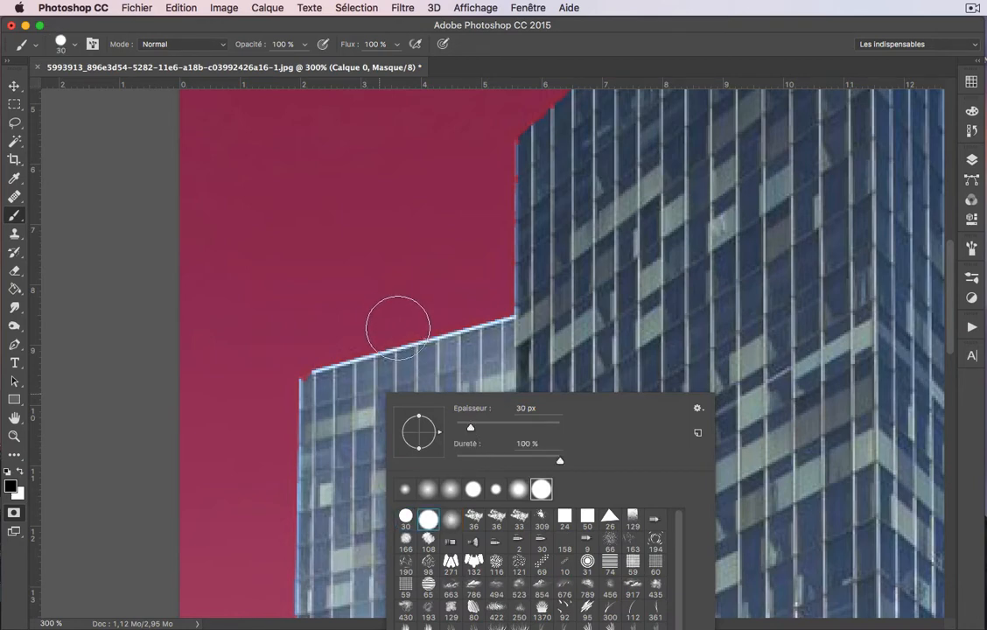
pyautogui.moveTo(470, 429); pyautogui.dragTo(467, 429)
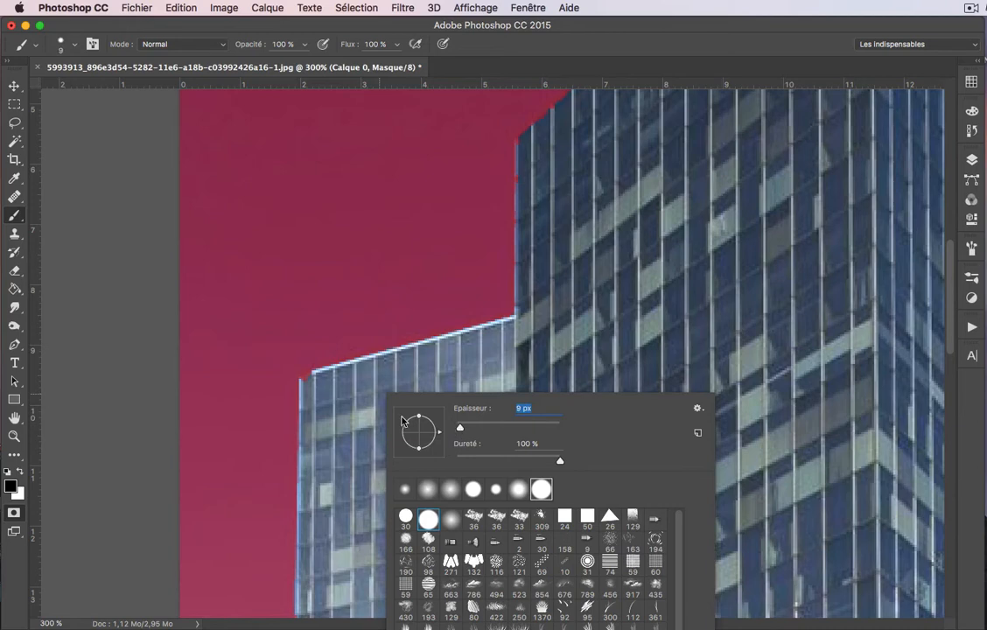
pyautogui.click(365, 407)
pyautogui.press('super+z')
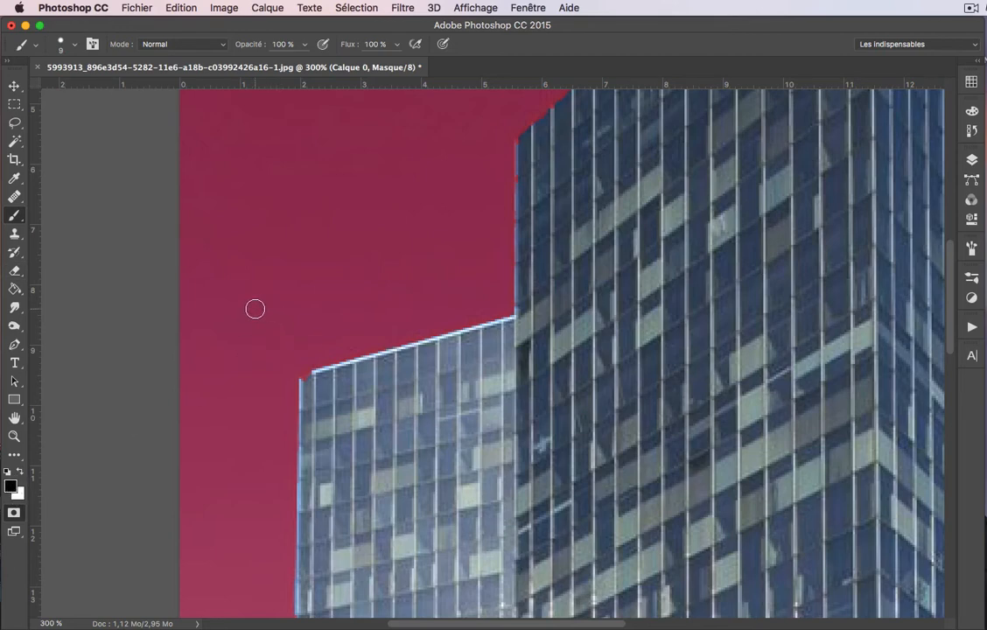
# - Paint black strokes over the lower tower's facade in the Quick Mask and check how they change the selection outline
pyautogui.moveTo(410, 346); pyautogui.dragTo(435, 422)
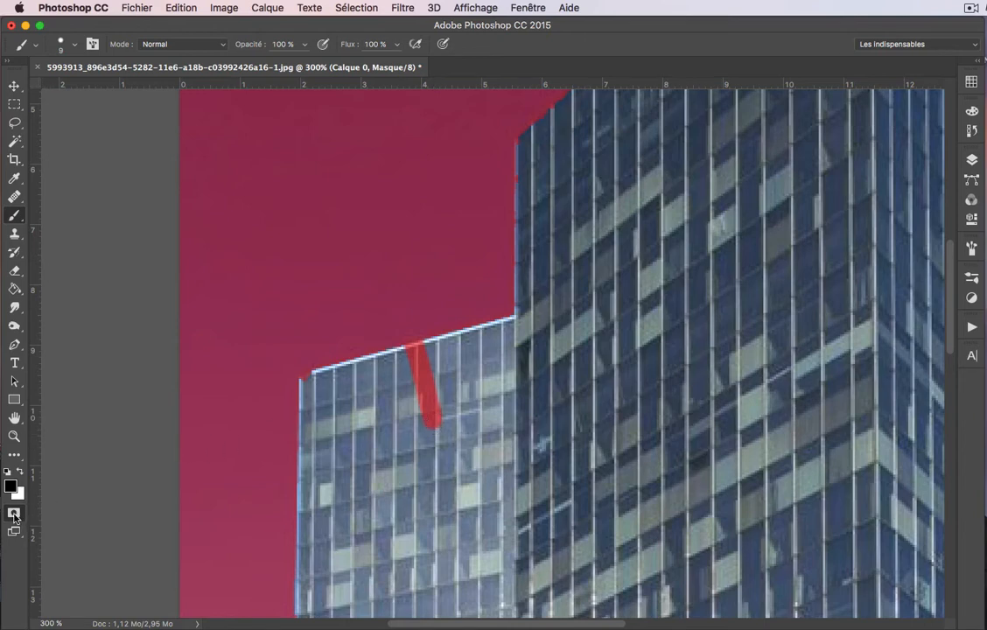
pyautogui.click(14, 514)
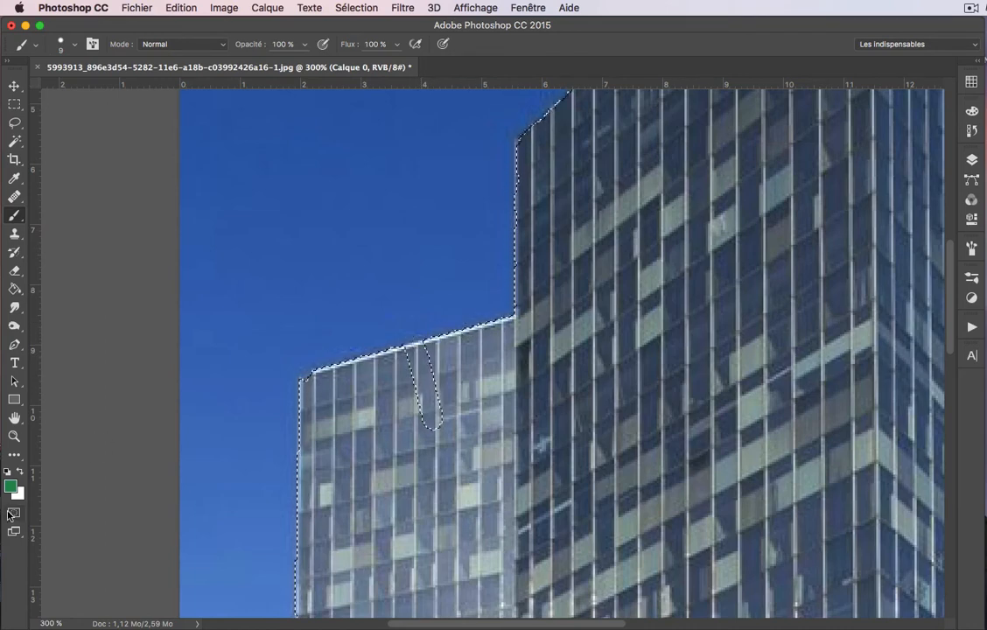
pyautogui.press('q')
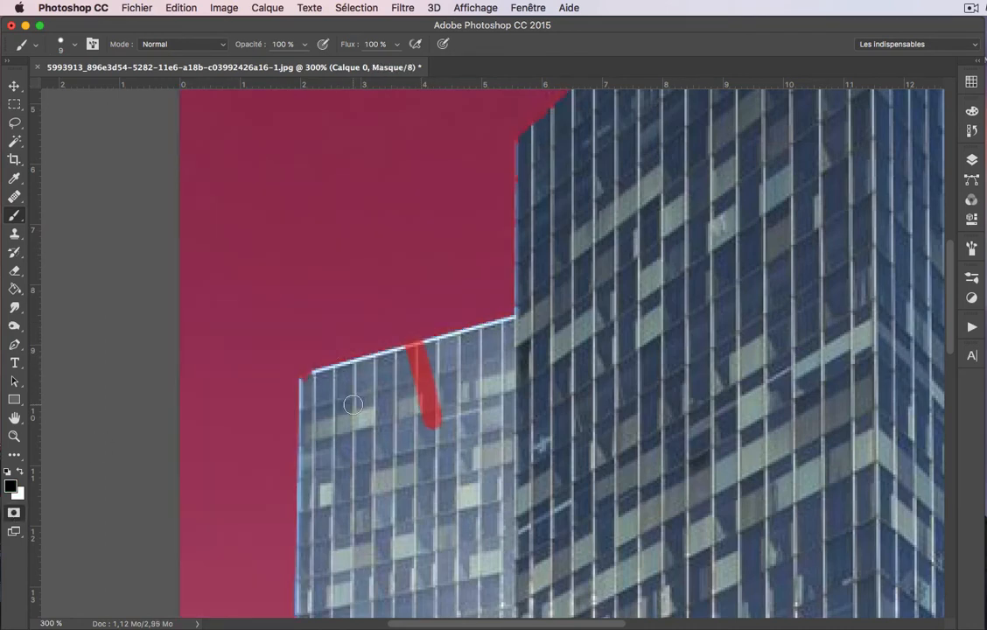
pyautogui.moveTo(352, 404)
pyautogui.mouseDown()
pyautogui.moveTo(437, 393)
pyautogui.moveTo(478, 377)
pyautogui.moveTo(463, 420)
pyautogui.mouseUp()
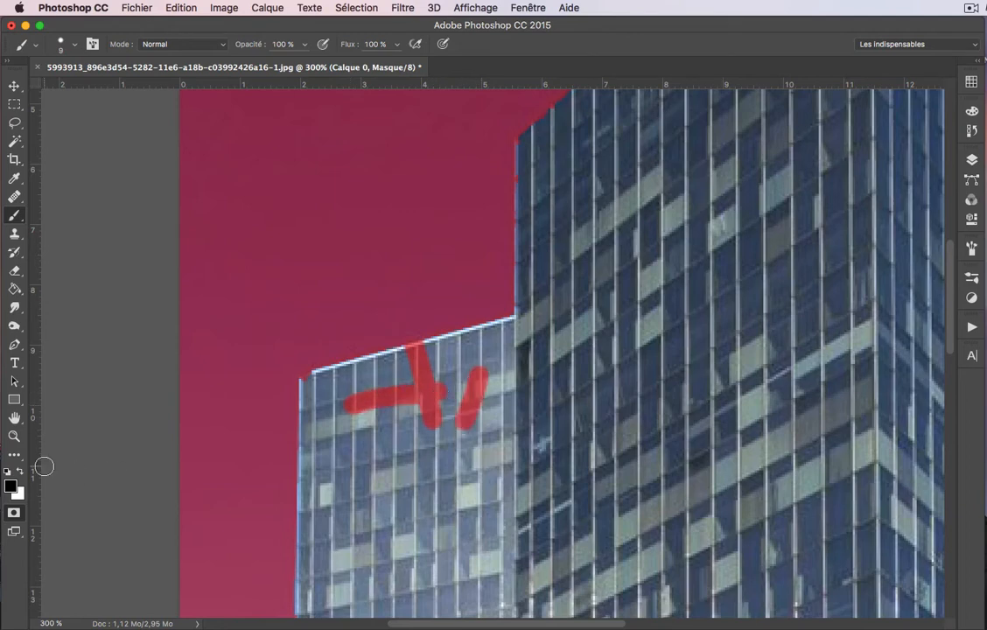
pyautogui.click(15, 515)
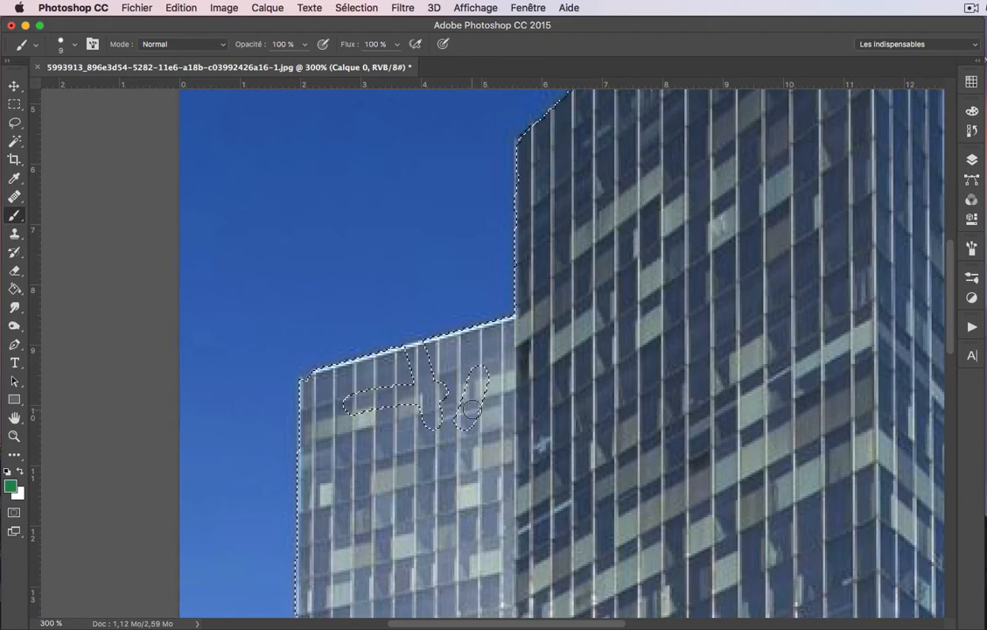
pyautogui.click(14, 514)
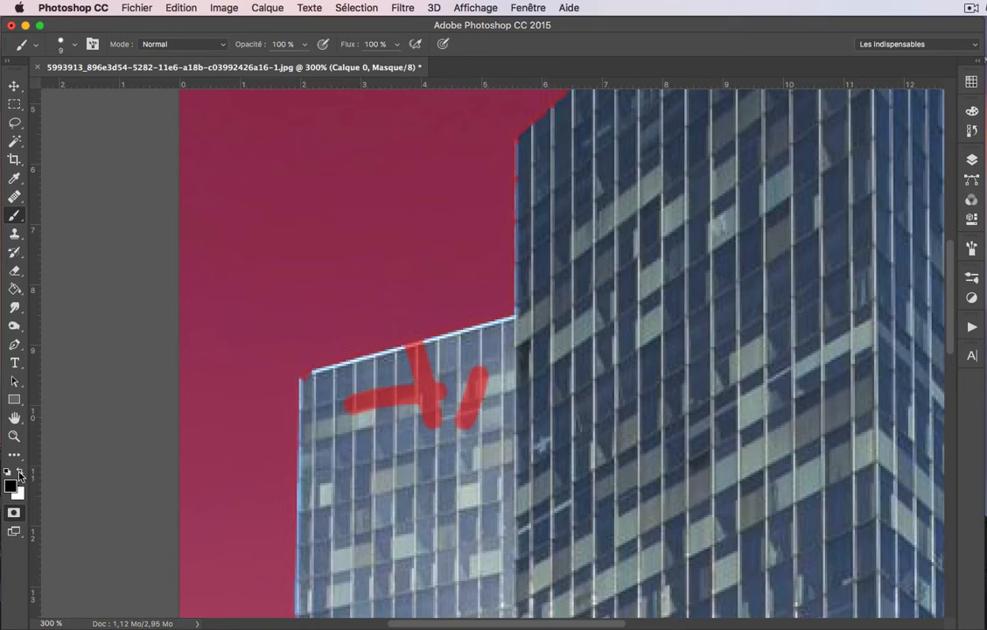
# - Paint white over the red strokes on the lower tower to include its facade in the selection again
pyautogui.click(20, 473)
pyautogui.moveTo(345, 399)
pyautogui.mouseDown()
pyautogui.moveTo(414, 388)
pyautogui.moveTo(354, 400)
pyautogui.moveTo(357, 414)
pyautogui.moveTo(494, 366)
pyautogui.moveTo(430, 390)
pyautogui.moveTo(496, 381)
pyautogui.moveTo(414, 410)
pyautogui.moveTo(486, 403)
pyautogui.moveTo(420, 427)
pyautogui.moveTo(456, 371)
pyautogui.moveTo(412, 356)
pyautogui.mouseUp()
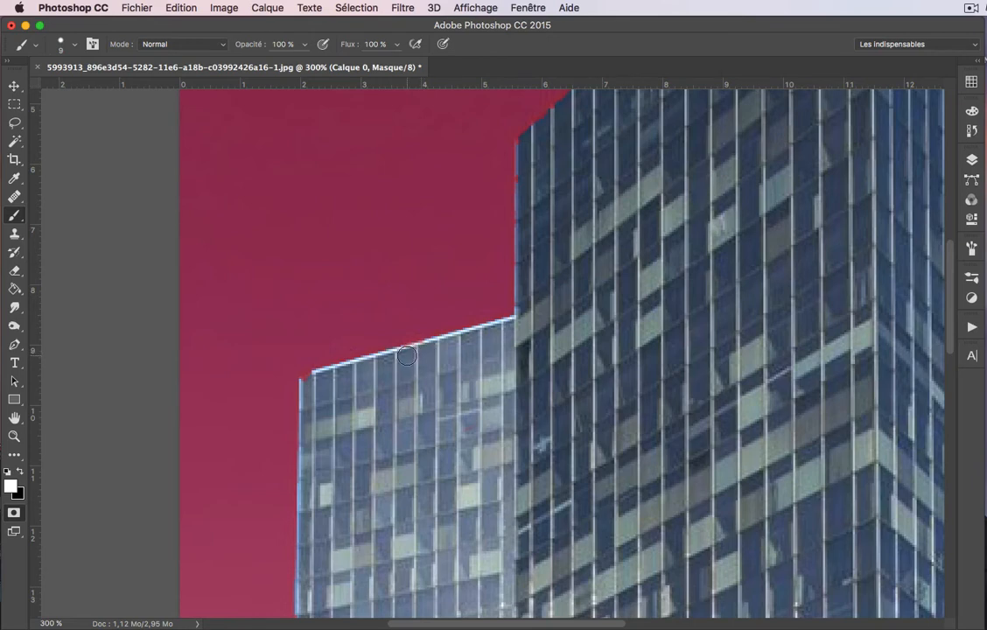
pyautogui.click(20, 474)
pyautogui.click(20, 474)
# - Paint white over the sky just above the lower tower's roof and check how it changes the selection outline
pyautogui.moveTo(341, 322); pyautogui.dragTo(363, 385)
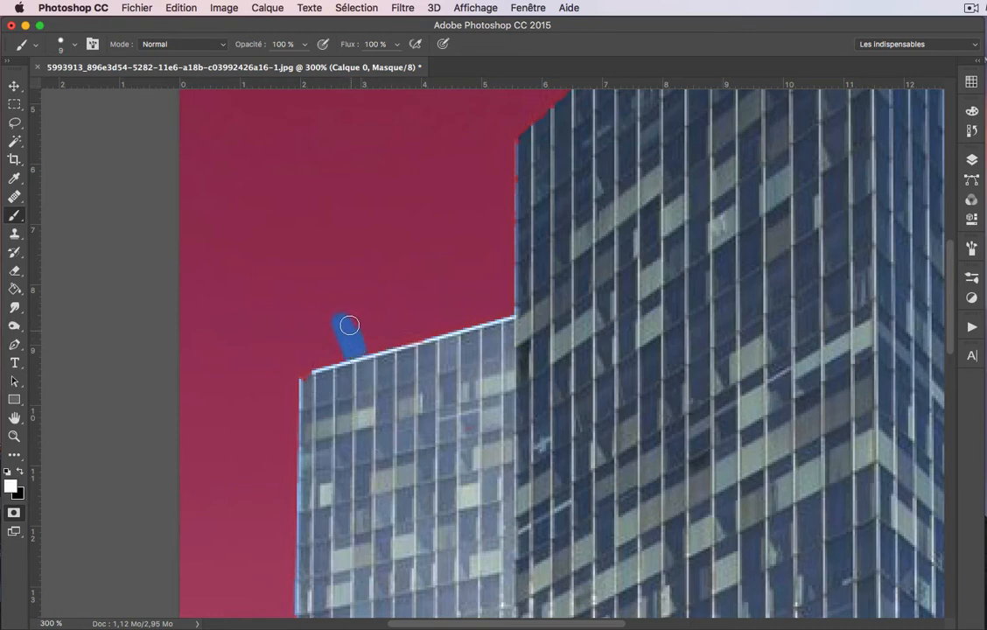
pyautogui.moveTo(348, 323)
pyautogui.mouseDown()
pyautogui.moveTo(460, 295)
pyautogui.moveTo(280, 332)
pyautogui.moveTo(471, 321)
pyautogui.moveTo(310, 362)
pyautogui.moveTo(487, 318)
pyautogui.moveTo(346, 346)
pyautogui.moveTo(505, 318)
pyautogui.moveTo(393, 338)
pyautogui.mouseUp()
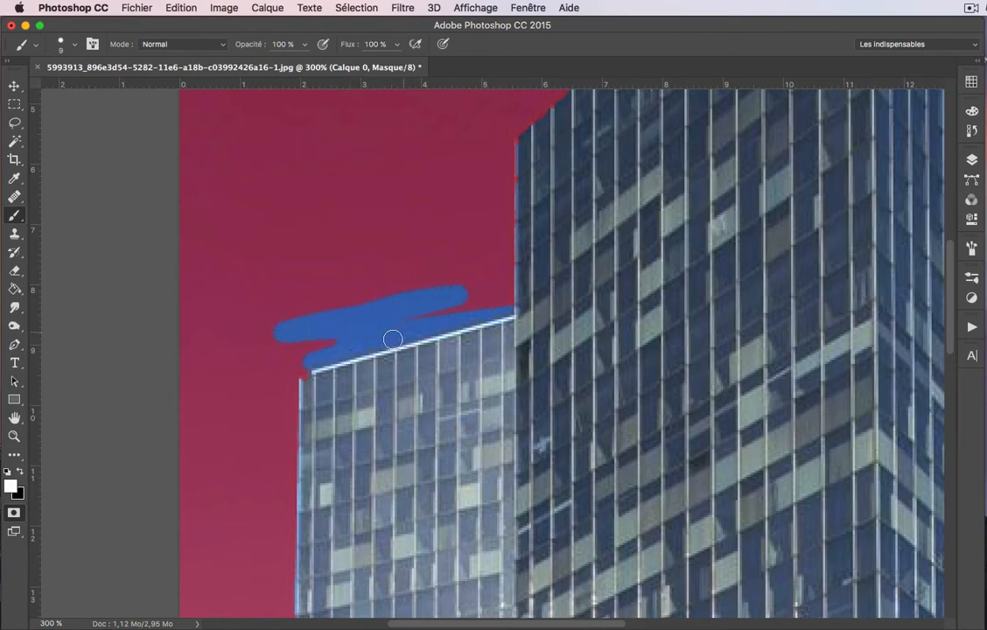
pyautogui.click(13, 515)
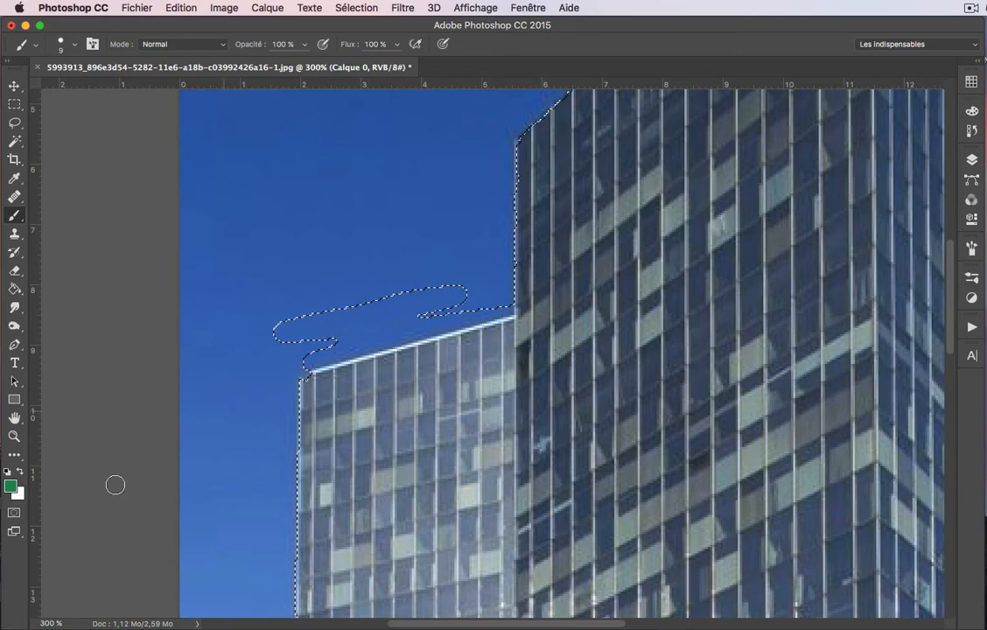
pyautogui.click(15, 515)
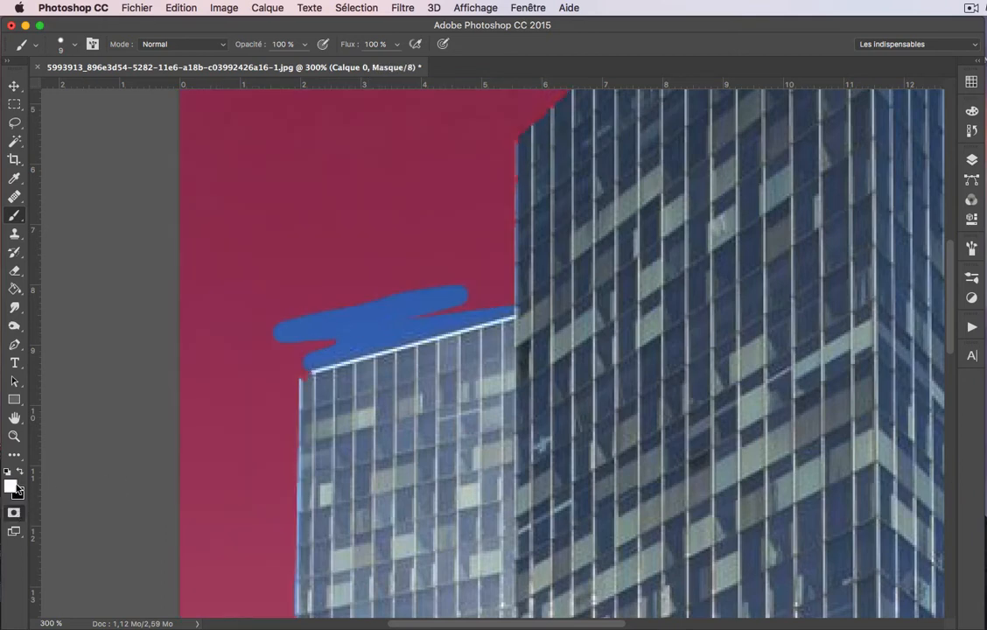
# - Paint black over the exposed sky above the lower tower's roof, and switch the painting colour back to white
pyautogui.click(21, 473)
pyautogui.moveTo(365, 326)
pyautogui.mouseDown()
pyautogui.moveTo(309, 321)
pyautogui.moveTo(464, 293)
pyautogui.moveTo(350, 309)
pyautogui.moveTo(443, 286)
pyautogui.moveTo(264, 336)
pyautogui.moveTo(426, 310)
pyautogui.moveTo(295, 357)
pyautogui.moveTo(504, 308)
pyautogui.moveTo(299, 362)
pyautogui.mouseUp()
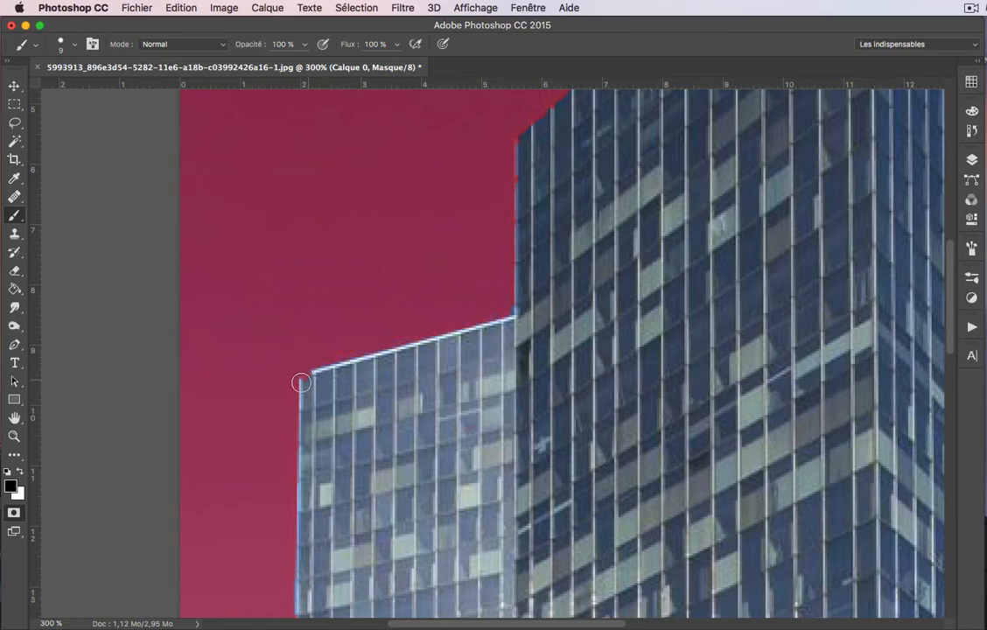
pyautogui.click(20, 474)
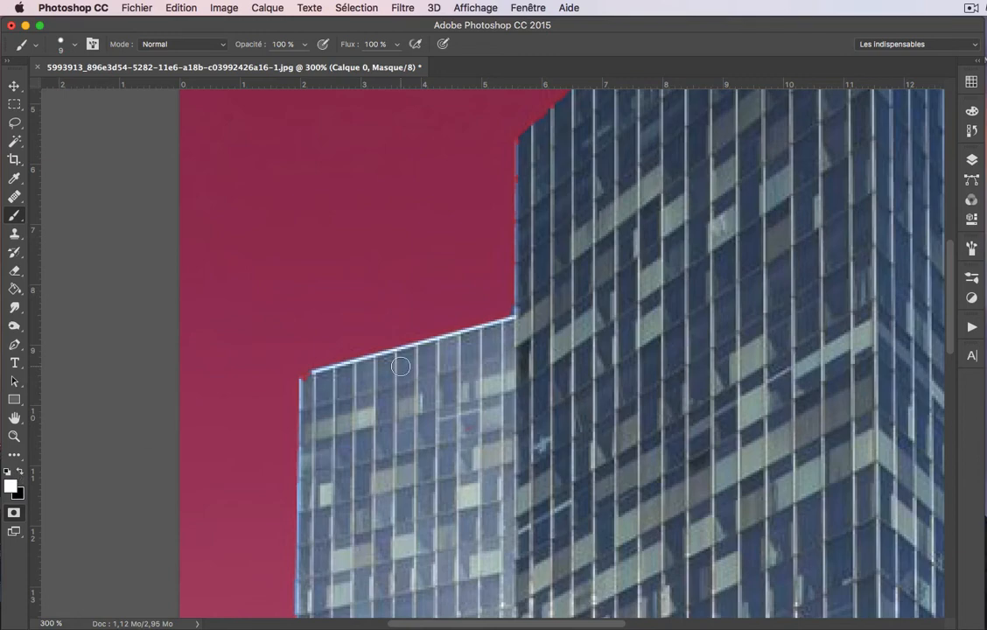
# - Paint white over the missing roof corner at the lower tower's outer edge and check the selection outline there
pyautogui.scroll(3, 306, 376)
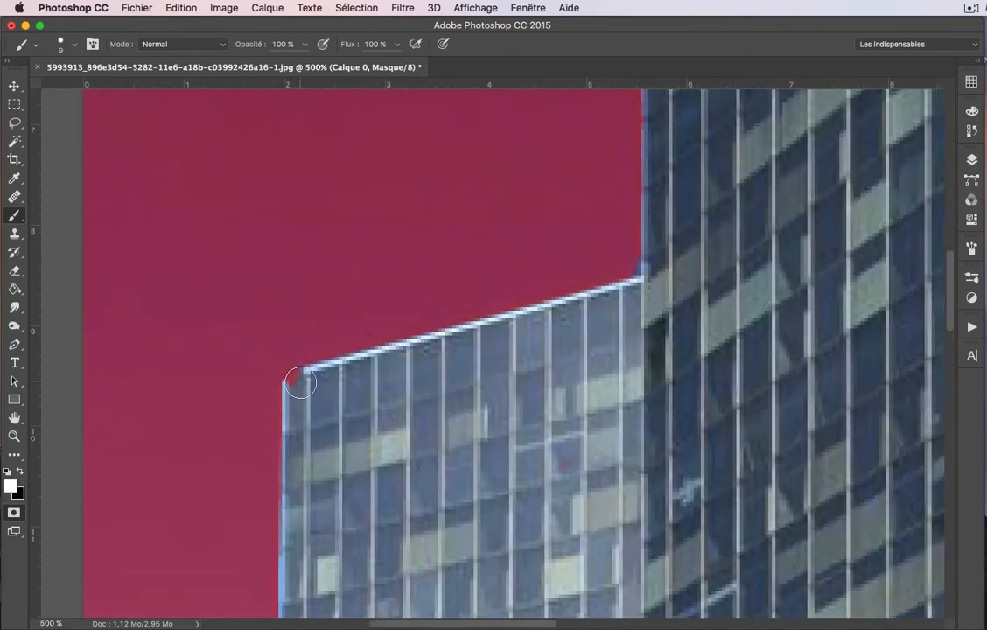
pyautogui.click(298, 383)
pyautogui.click(14, 513)
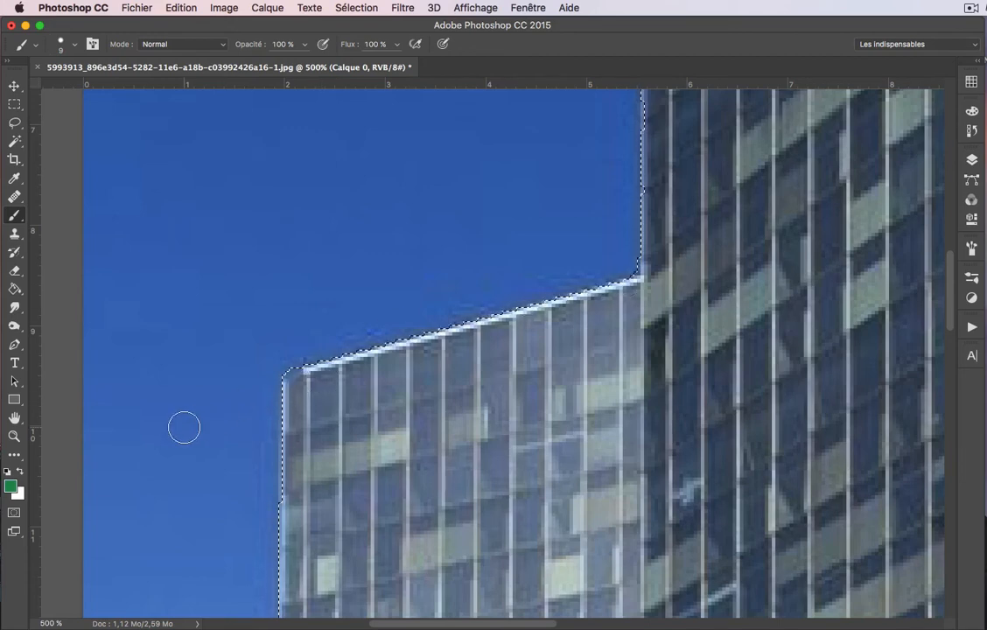
pyautogui.click(13, 516)
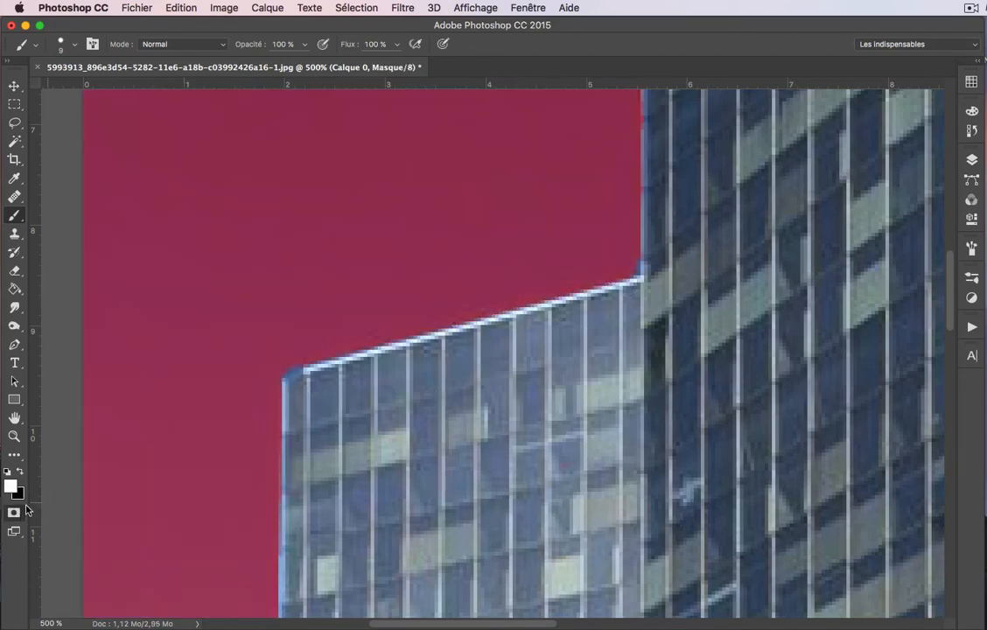
# - Touch up the Quick Mask with brush dabs at the corner where the lower tower's roof meets the tall tower
pyautogui.keyDown('alt'); pyautogui.keyDown('super'); pyautogui.click(531, 399); pyautogui.keyUp('super'); pyautogui.keyUp('alt')
pyautogui.keyDown('alt'); pyautogui.keyDown('super'); pyautogui.click(530, 399); pyautogui.keyUp('super'); pyautogui.keyUp('alt')
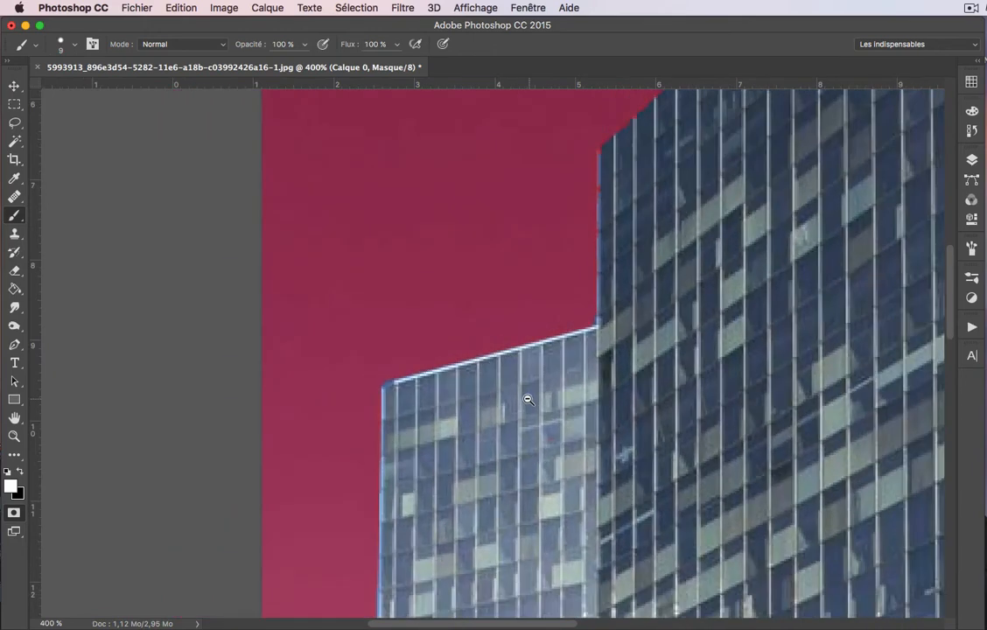
pyautogui.keyDown('super'); pyautogui.click(622, 327); pyautogui.keyUp('super')
pyautogui.keyDown('super'); pyautogui.click(581, 332); pyautogui.keyUp('super')
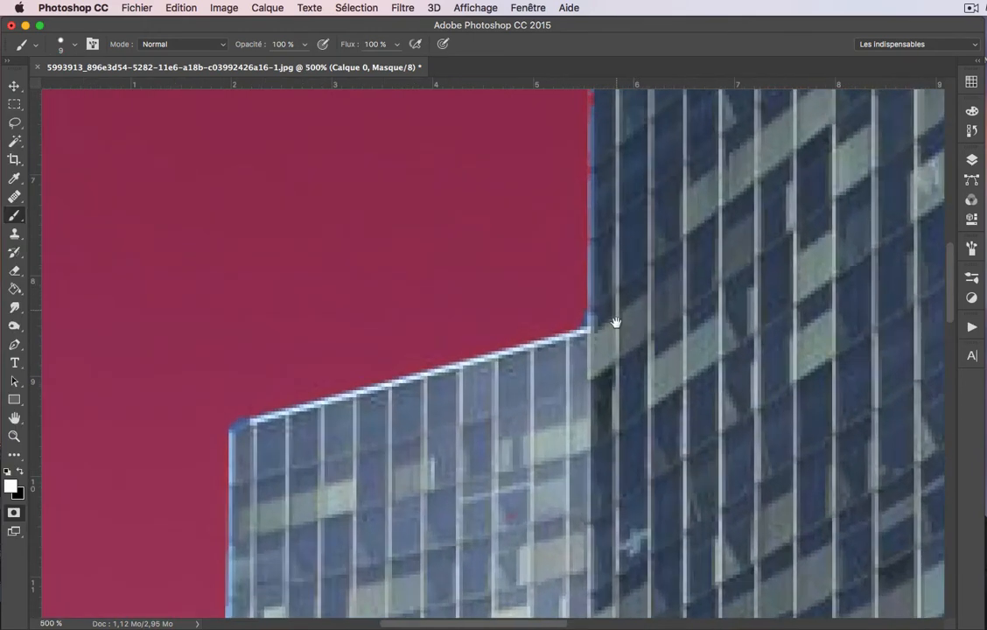
pyautogui.moveTo(615, 314); pyautogui.dragTo(616, 343)
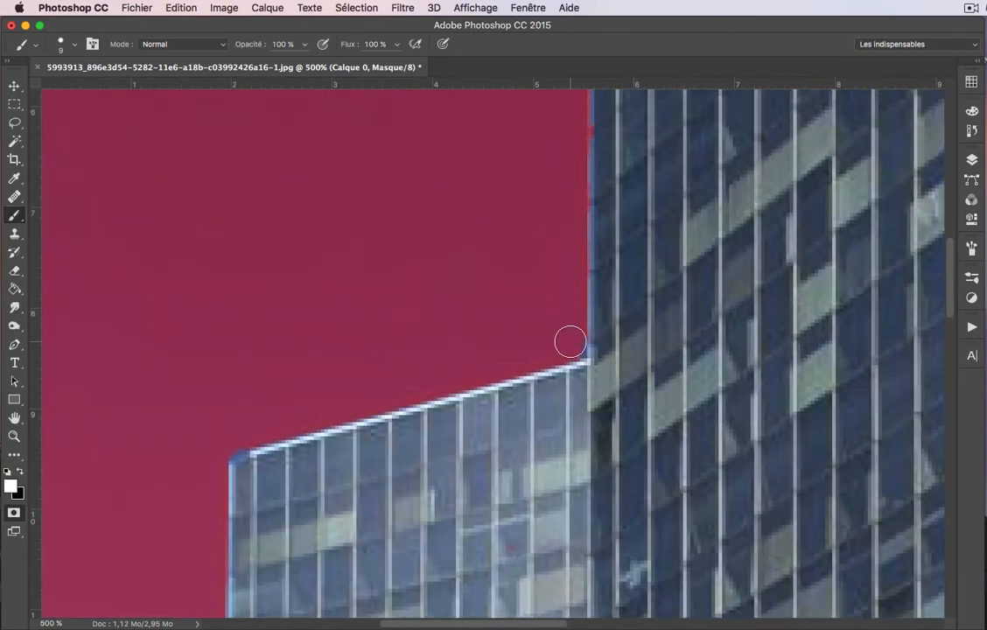
pyautogui.click(573, 348)
pyautogui.press('super+z')
pyautogui.press('x')
pyautogui.press('x')
pyautogui.press('x')
pyautogui.press('x')
pyautogui.click(573, 341)
pyautogui.press('super+z')
pyautogui.press('x')
# - Paint white along the upper part of the tall tower's right edge to cover the jagged red gaps below its peak
pyautogui.moveTo(661, 245); pyautogui.dragTo(606, 370)
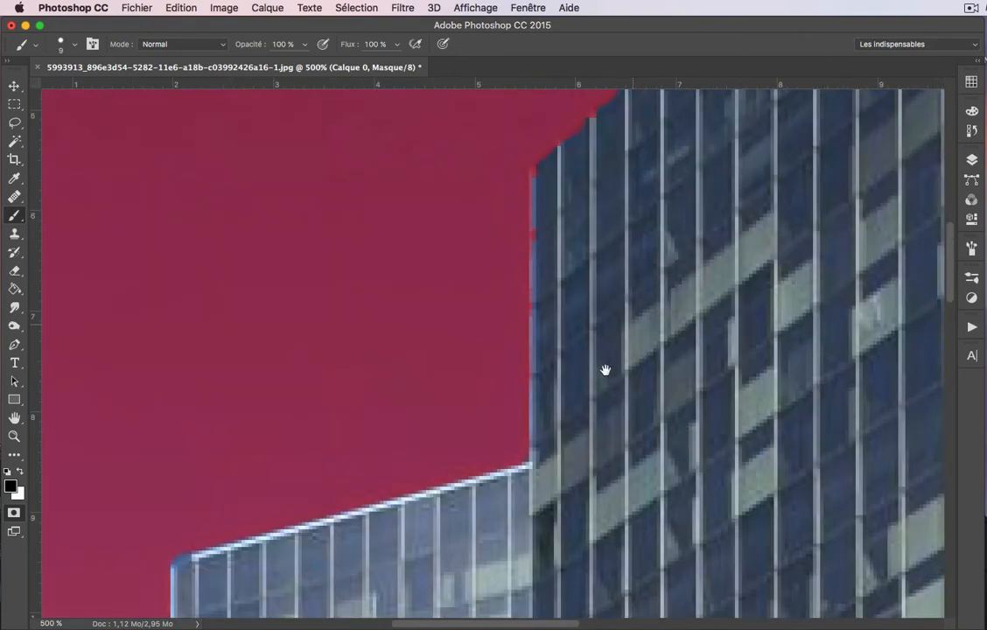
pyautogui.keyDown('alt'); pyautogui.click(605, 371); pyautogui.keyUp('alt')
pyautogui.moveTo(678, 277); pyautogui.dragTo(579, 371)
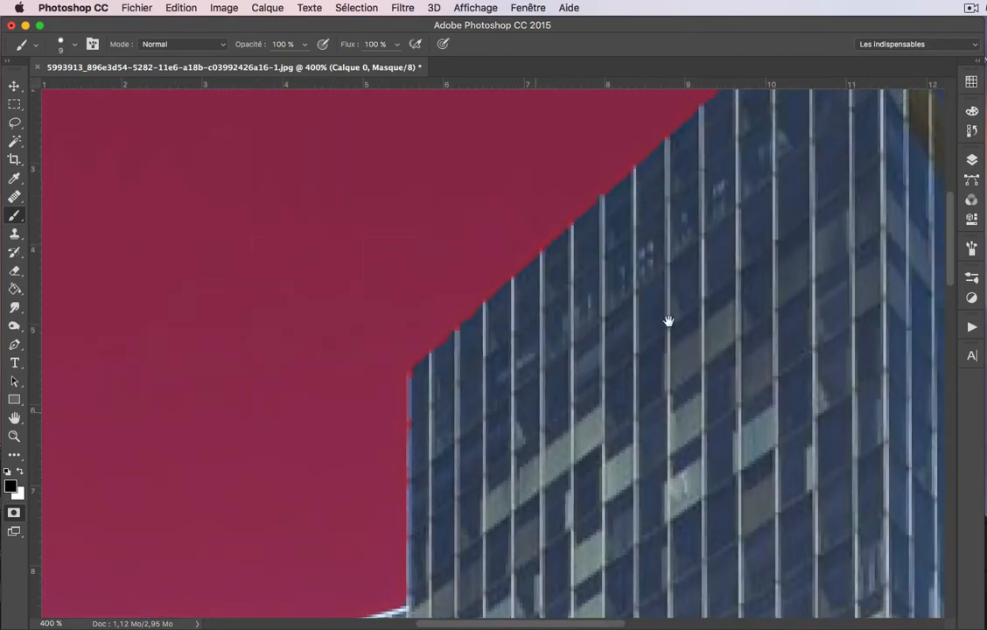
pyautogui.keyDown('alt'); pyautogui.click(668, 322); pyautogui.keyUp('alt')
pyautogui.moveTo(737, 272); pyautogui.dragTo(642, 383)
pyautogui.moveTo(753, 309); pyautogui.dragTo(702, 367)
pyautogui.moveTo(682, 222)
pyautogui.mouseDown()
pyautogui.moveTo(697, 259)
pyautogui.moveTo(684, 231)
pyautogui.mouseUp()
pyautogui.press('x')
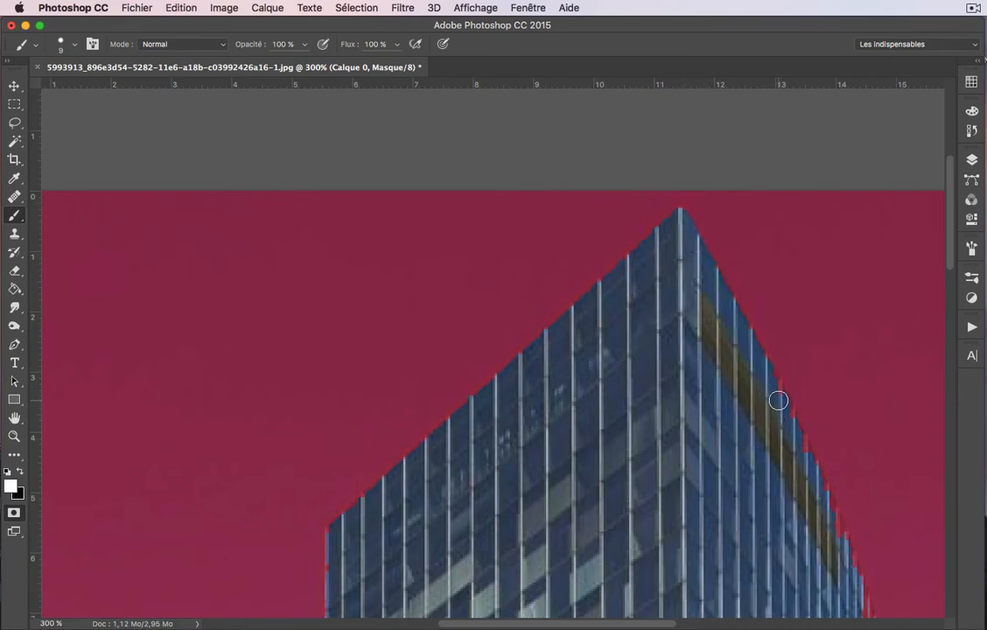
pyautogui.moveTo(813, 443); pyautogui.dragTo(699, 320)
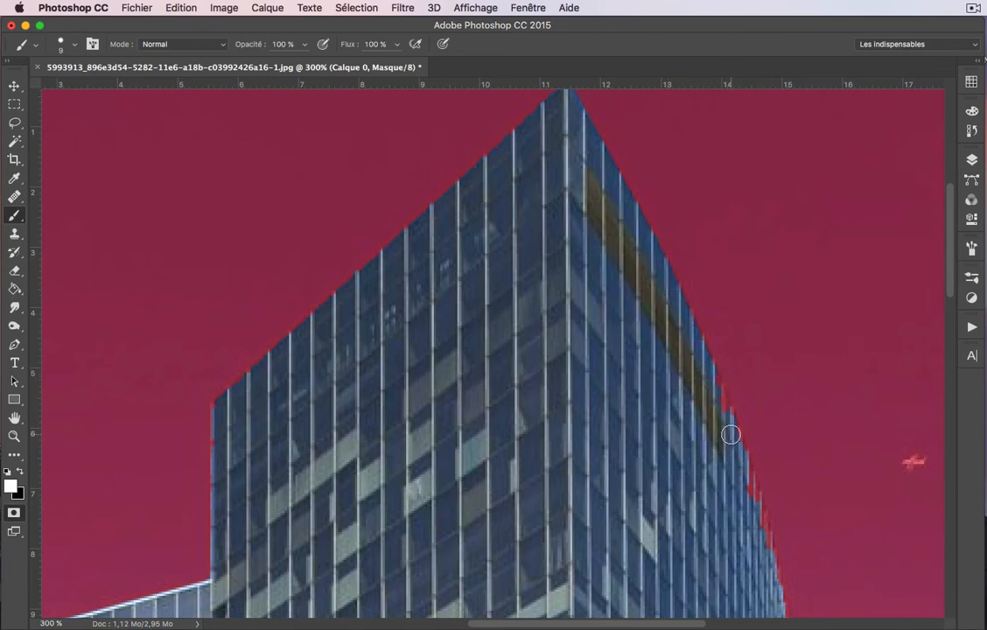
# - Paint white down the rest of the tall tower's right edge and along the roof of the gan eurocourtage building
pyautogui.moveTo(731, 435)
pyautogui.mouseDown()
pyautogui.moveTo(751, 498)
pyautogui.moveTo(765, 408)
pyautogui.mouseUp()
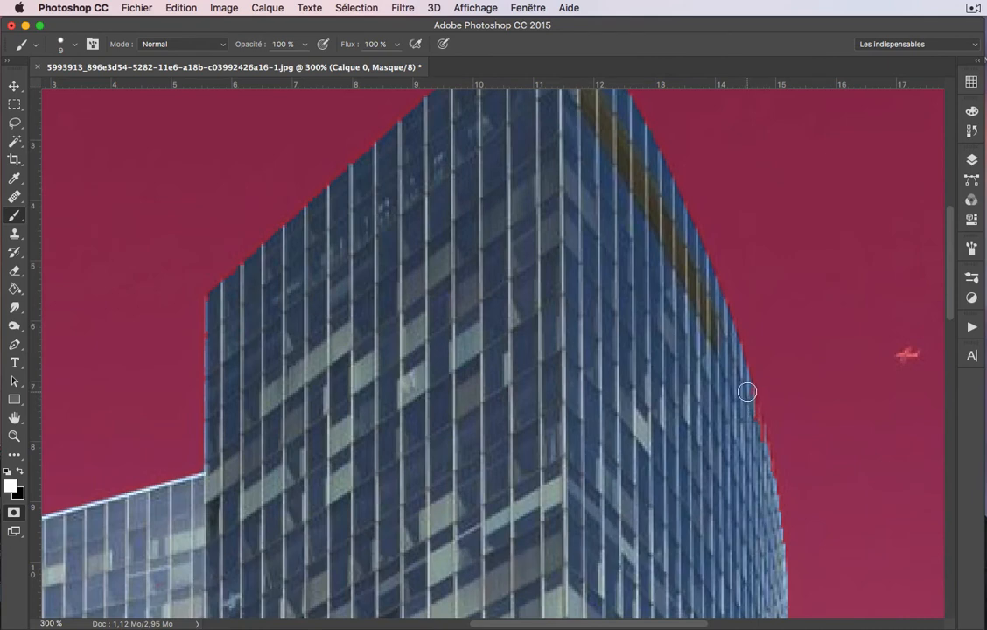
pyautogui.keyDown('shift'); pyautogui.click(761, 452); pyautogui.keyUp('shift')
pyautogui.moveTo(775, 471)
pyautogui.mouseDown()
pyautogui.moveTo(731, 311)
pyautogui.moveTo(732, 325)
pyautogui.mouseUp()
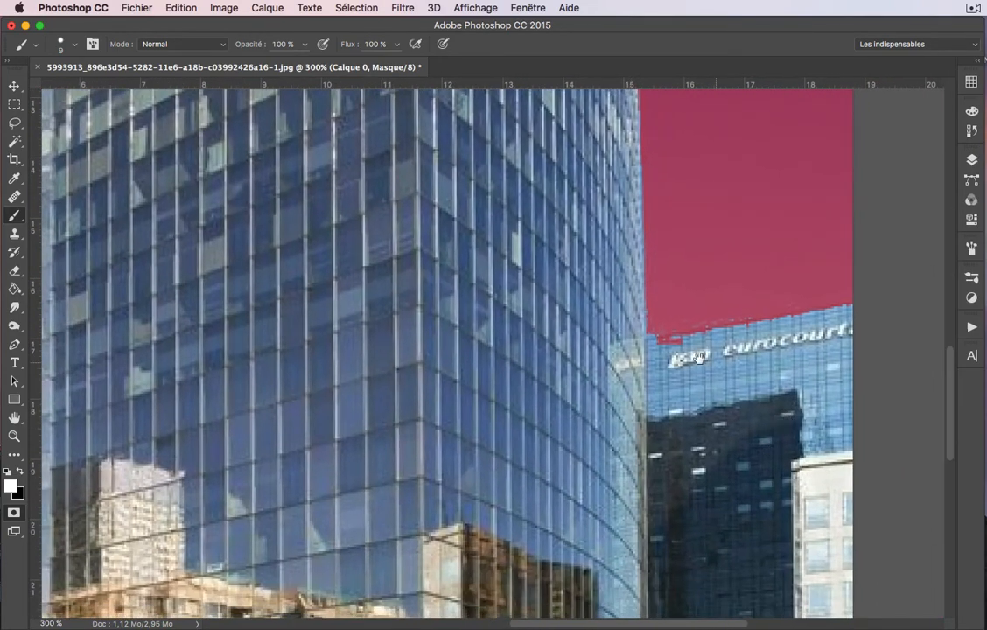
pyautogui.moveTo(698, 357); pyautogui.dragTo(682, 382)
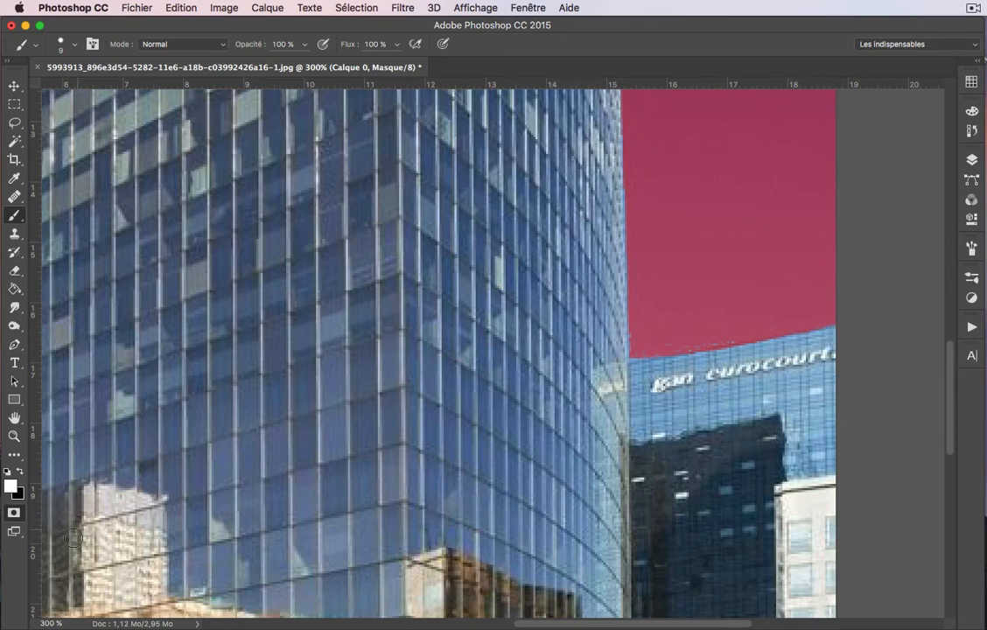
# - Touch up the Quick Mask in white along the roof of the small blue building beside the striped tower
pyautogui.click(20, 473)
pyautogui.scroll(-10, 700, 333)
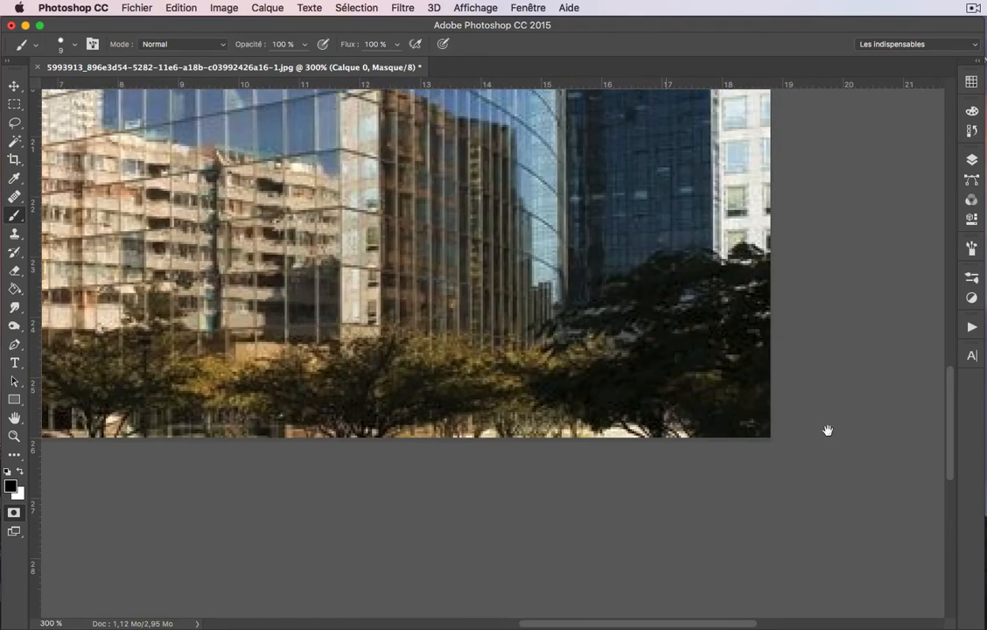
pyautogui.moveTo(344, 227); pyautogui.dragTo(659, 382)
pyautogui.keyDown('alt'); pyautogui.click(659, 382); pyautogui.keyUp('alt')
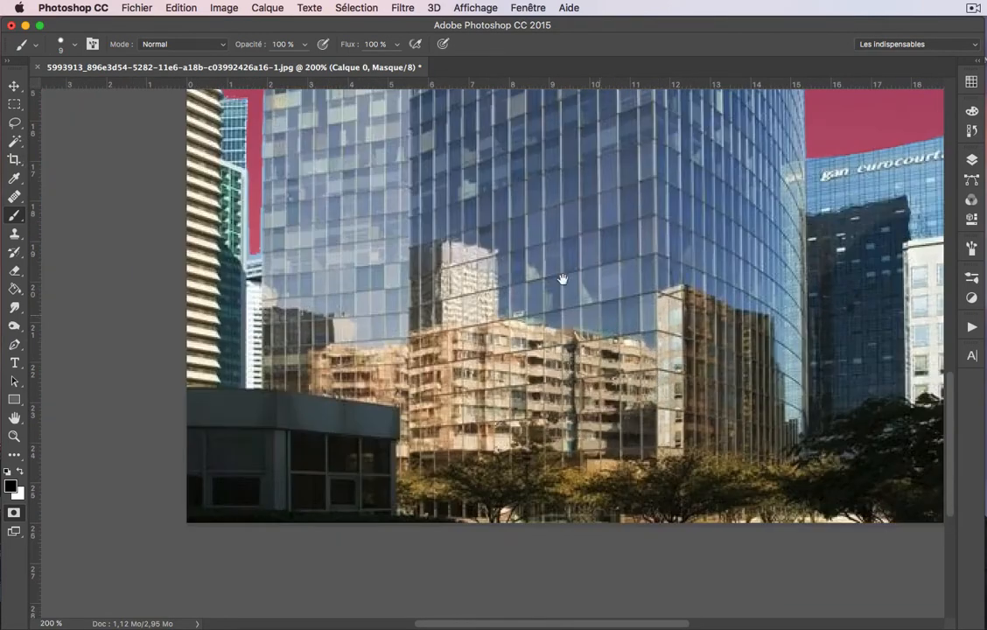
pyautogui.moveTo(563, 280); pyautogui.dragTo(608, 335)
pyautogui.moveTo(369, 229); pyautogui.dragTo(444, 278)
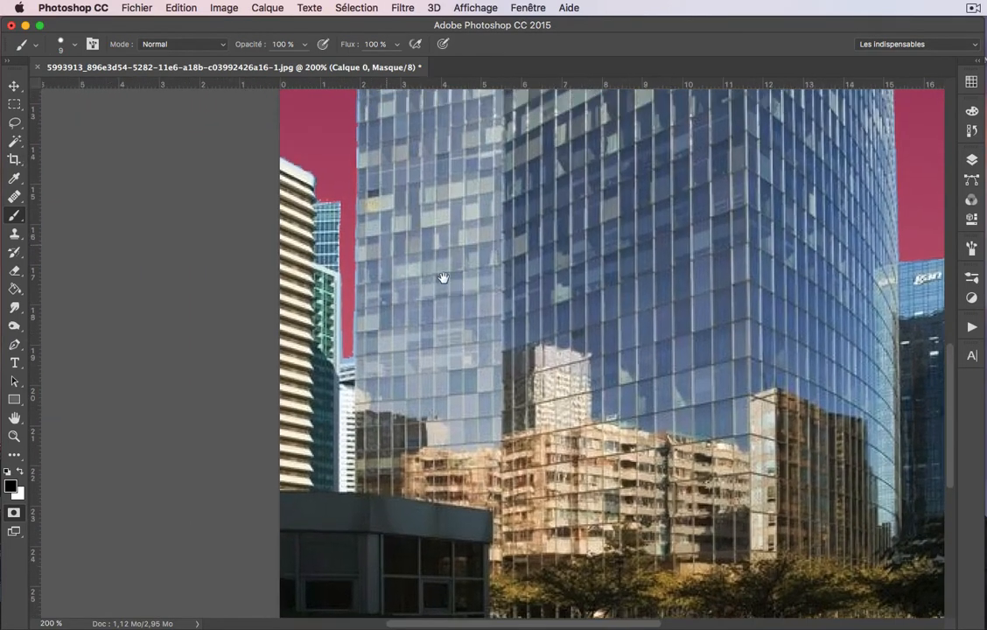
pyautogui.moveTo(304, 158); pyautogui.dragTo(503, 343)
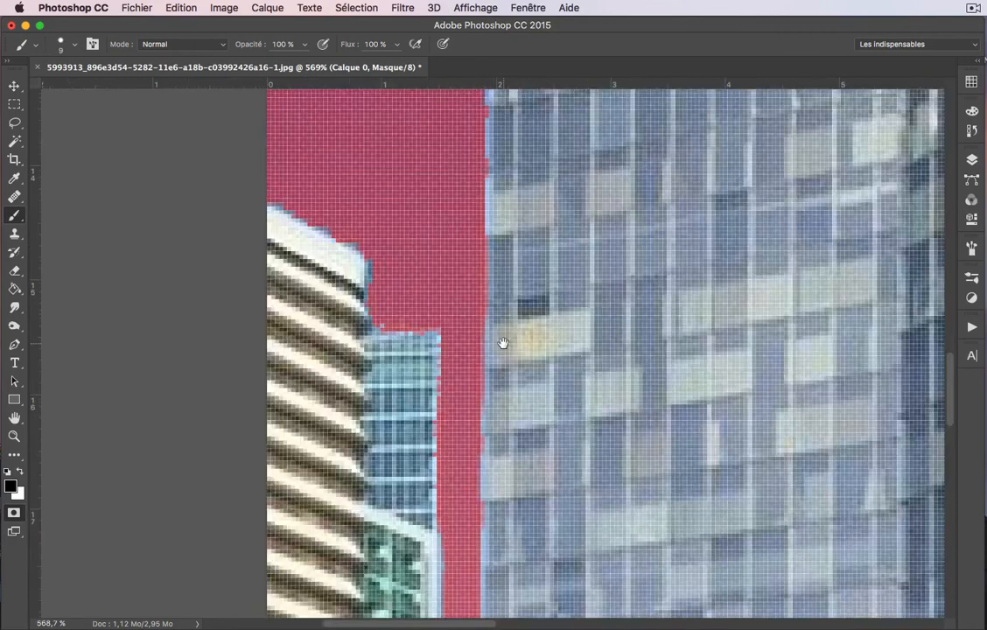
pyautogui.moveTo(302, 236); pyautogui.dragTo(346, 262)
pyautogui.press('super+z')
pyautogui.press('x')
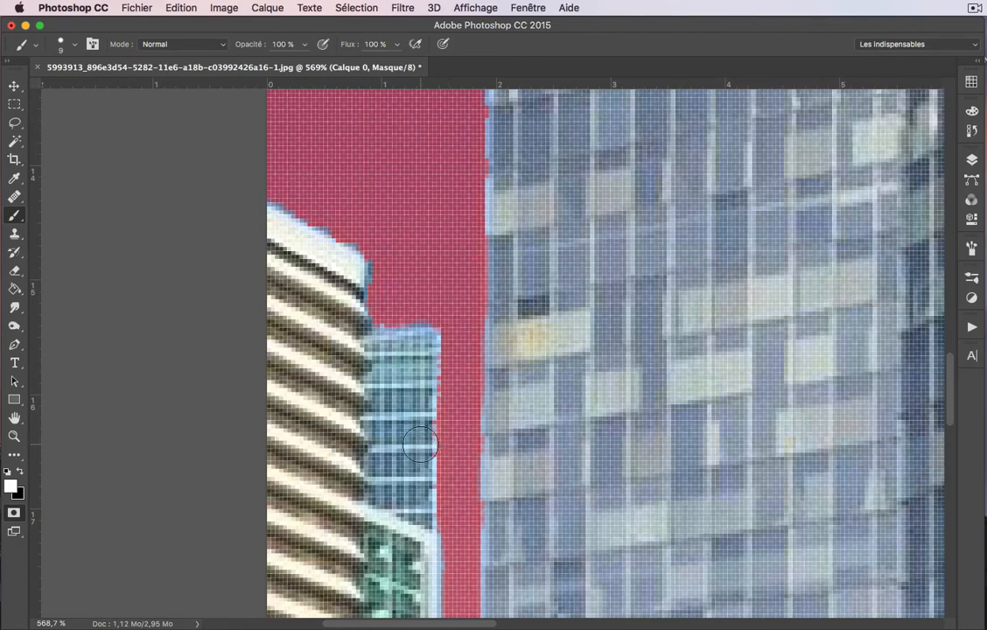
pyautogui.scroll(-2, 433, 455)
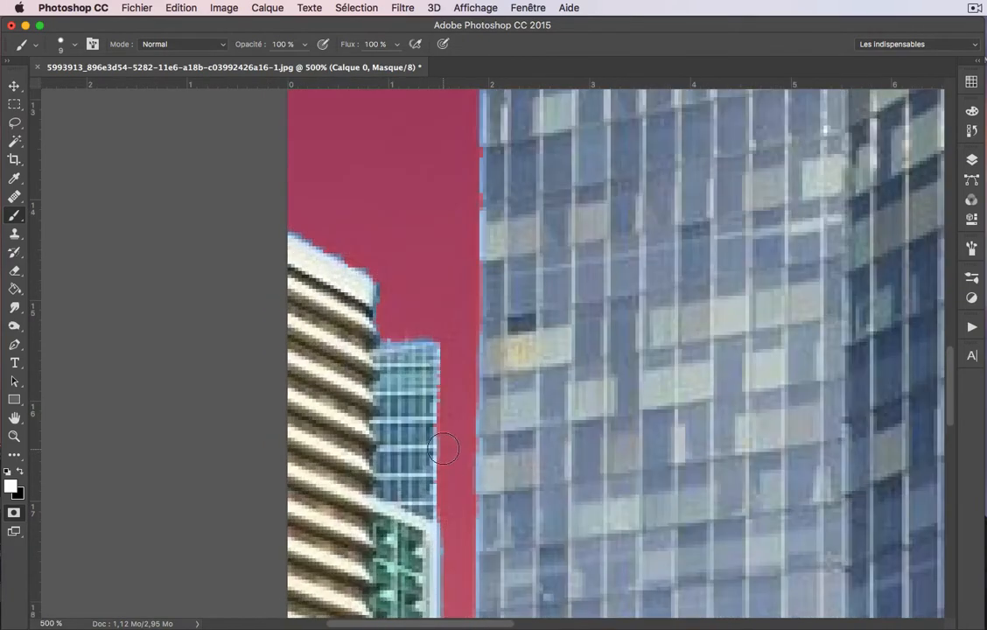
# - Paint black down the narrow sky gap between the small buildings and the glass tower, and along the striped tower's roofline
pyautogui.press('x')
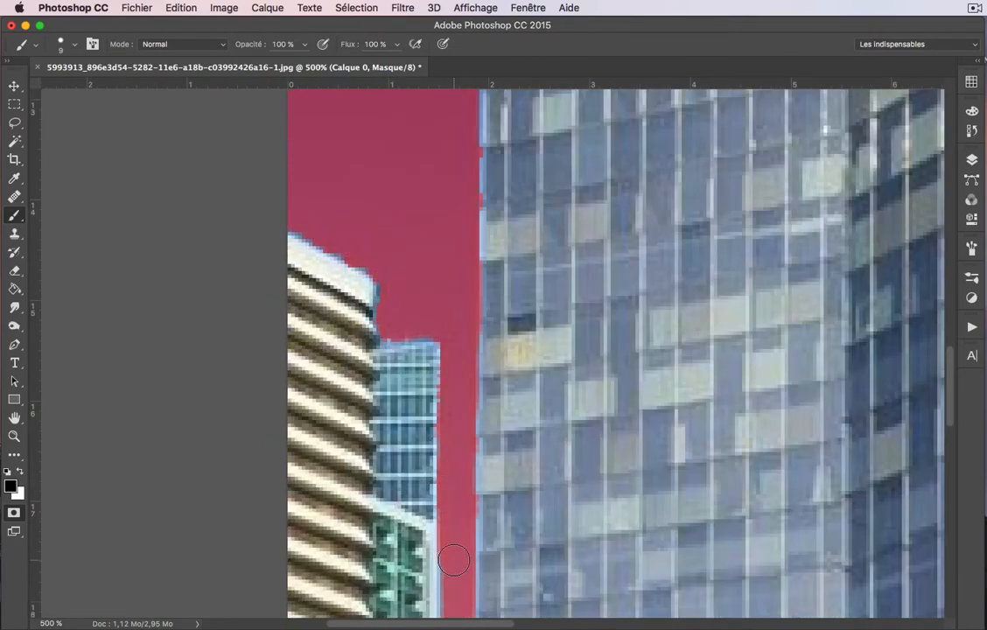
pyautogui.scroll(-4, 496, 469)
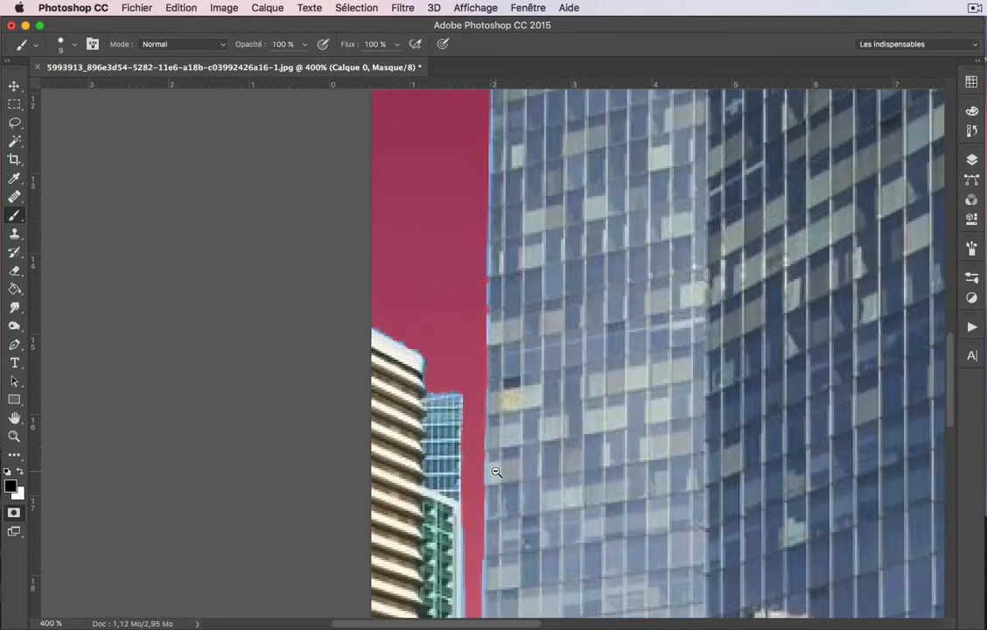
pyautogui.scroll(-5, 501, 385)
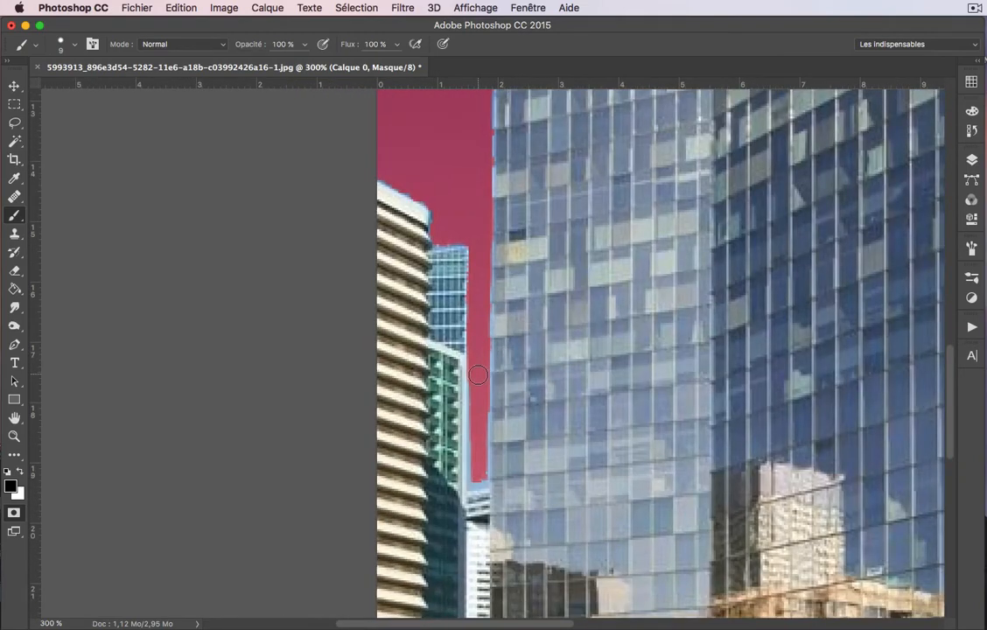
pyautogui.keyDown('shift'); pyautogui.click(476, 479); pyautogui.keyUp('shift')
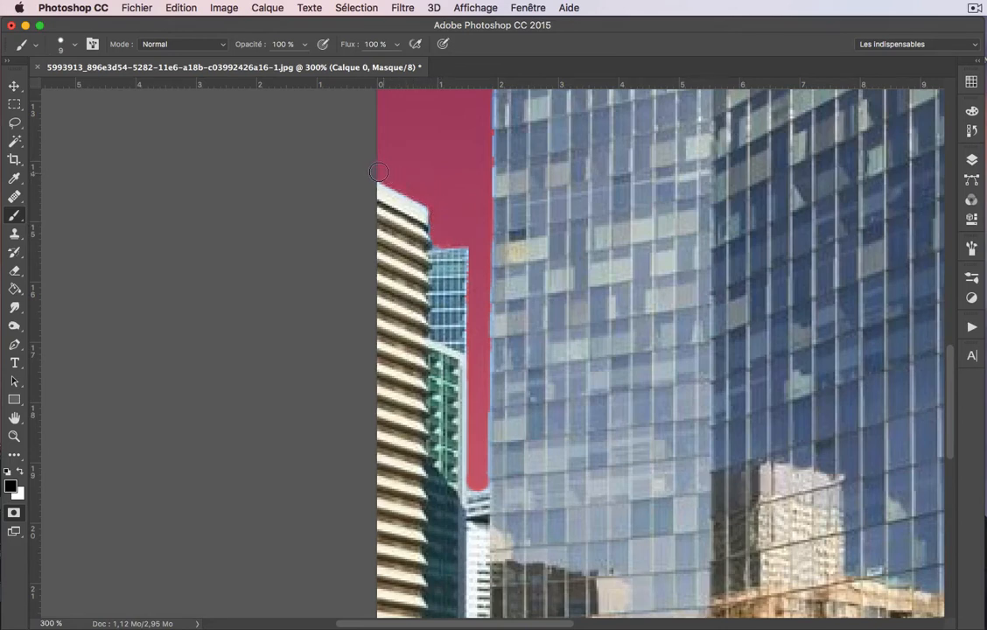
# - Exit Quick Mask mode and add a layer mask to Calque 0 from the buildings selection
pyautogui.keyDown('alt'); pyautogui.click(623, 324); pyautogui.keyUp('alt')
pyautogui.keyDown('alt'); pyautogui.click(623, 323); pyautogui.keyUp('alt')
pyautogui.moveTo(623, 323); pyautogui.dragTo(615, 271)
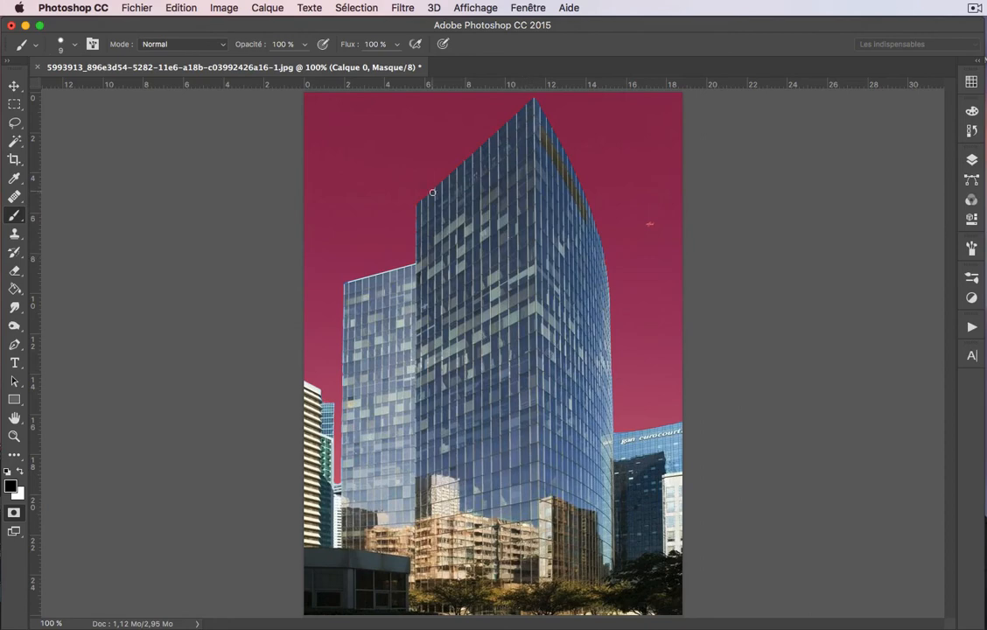
pyautogui.click(14, 514)
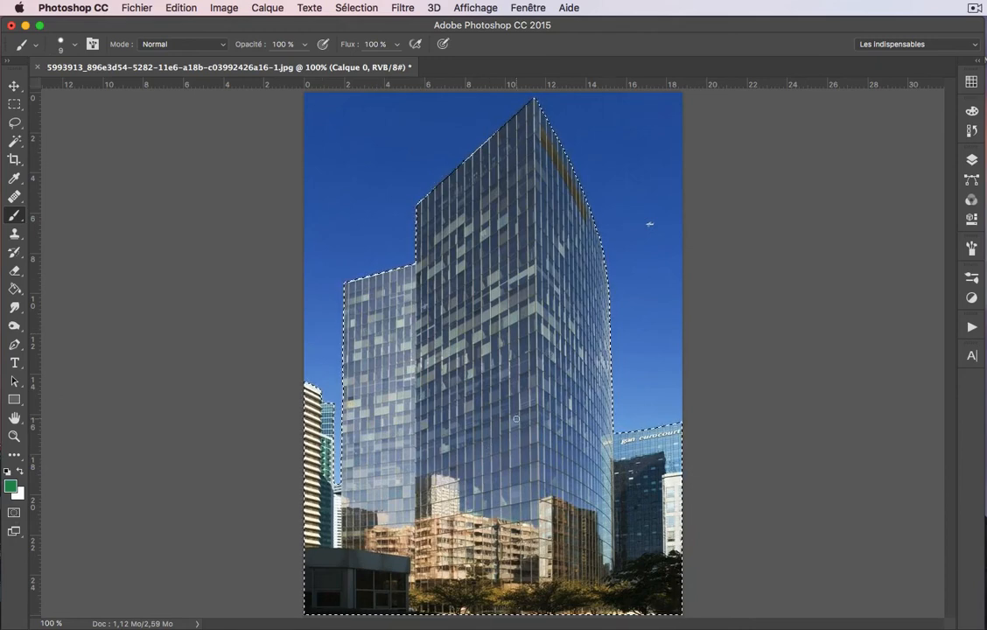
pyautogui.click(970, 160)
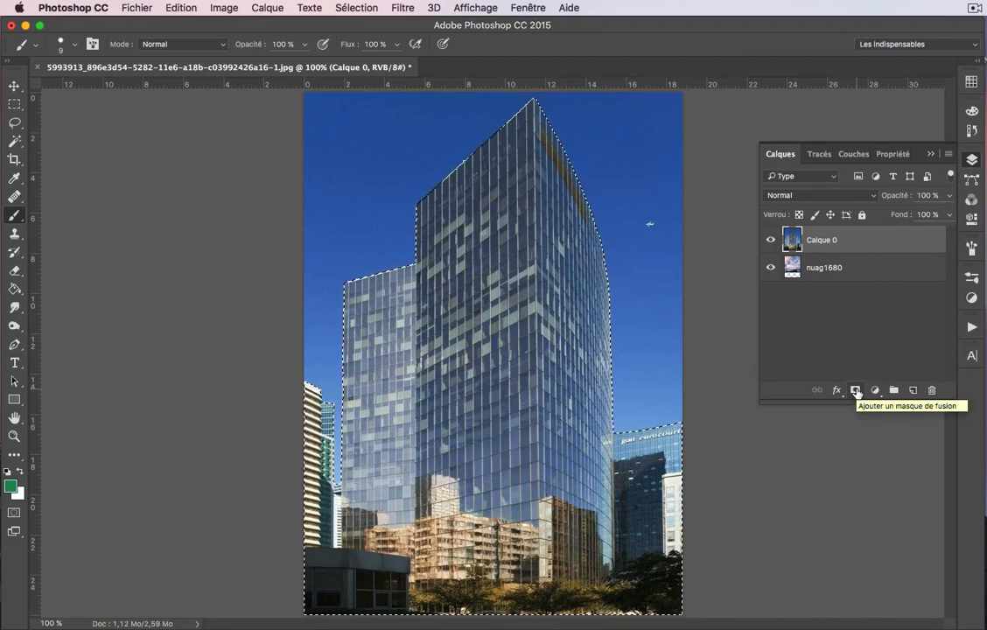
pyautogui.click(856, 391)
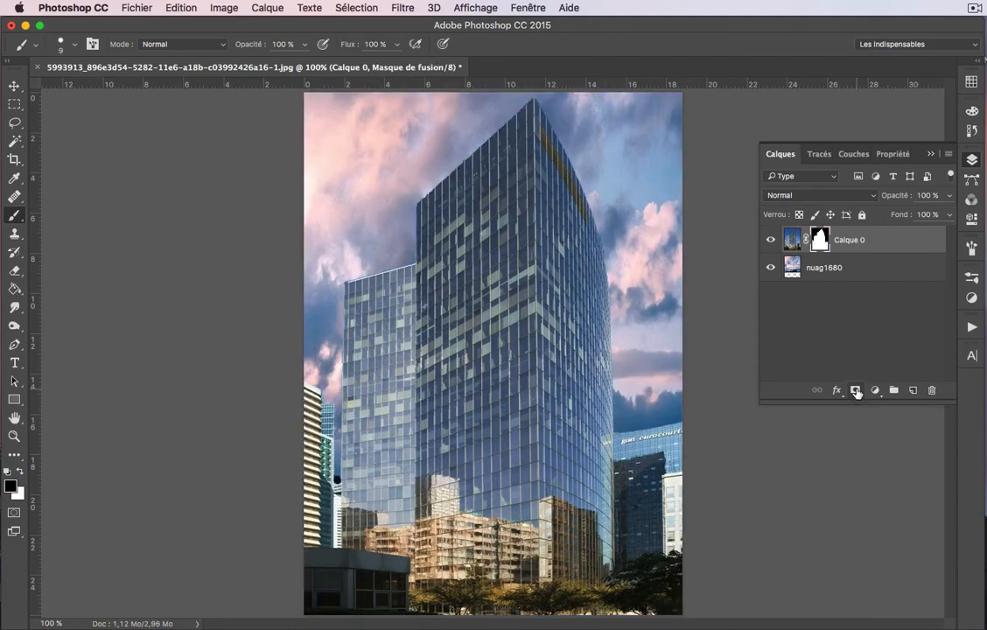
# - Check the cut-out by hiding and showing the nuag1680 sky layer and Calque 0, including isolating Calque 0 alone
pyautogui.click(770, 267)
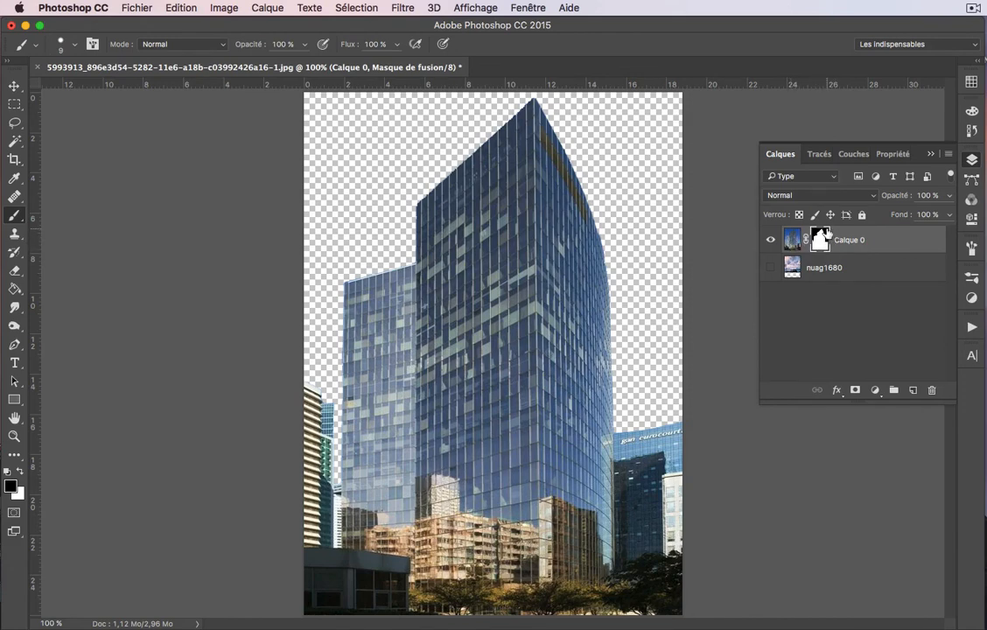
pyautogui.click(770, 267)
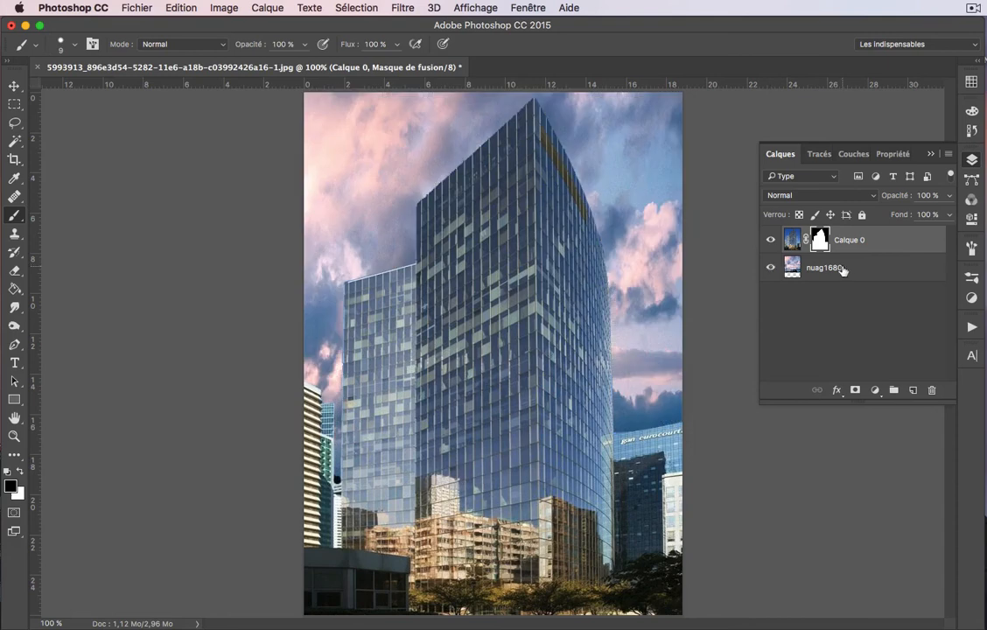
pyautogui.click(770, 240)
pyautogui.click(770, 242)
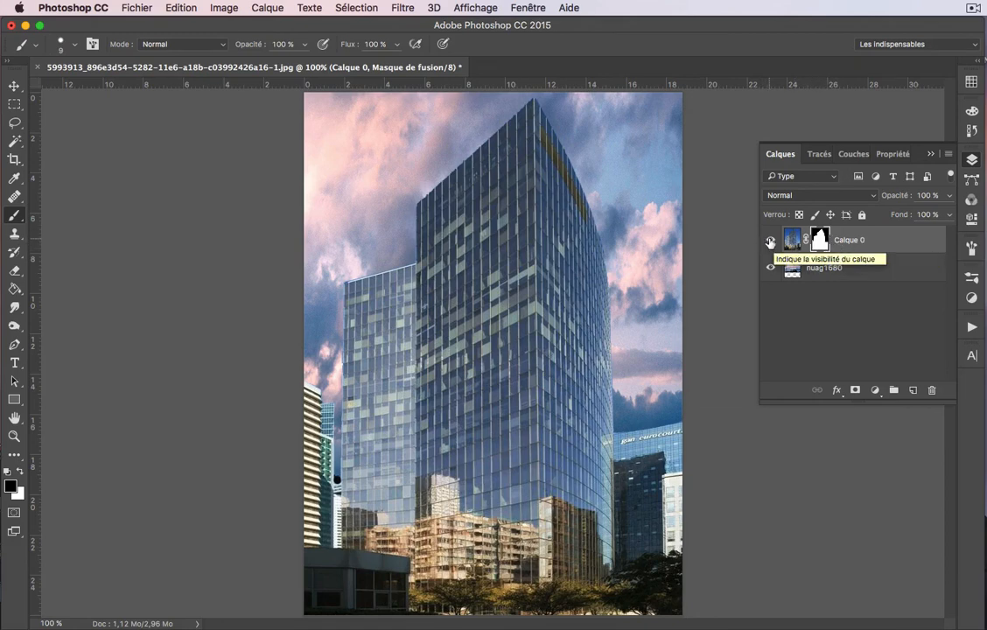
pyautogui.keyDown('alt'); pyautogui.click(770, 241); pyautogui.keyUp('alt')
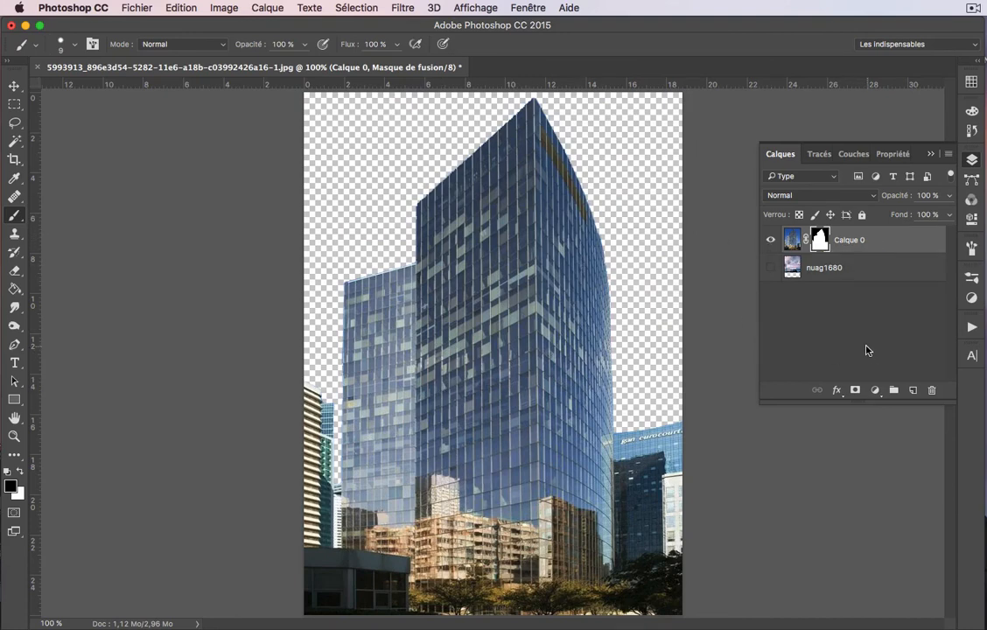
pyautogui.click(769, 268)
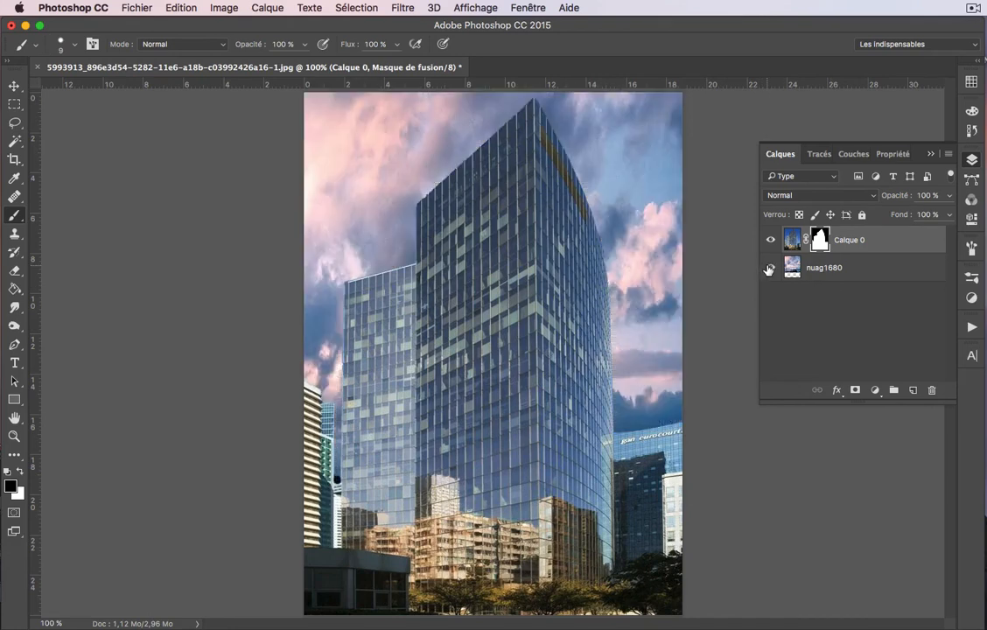